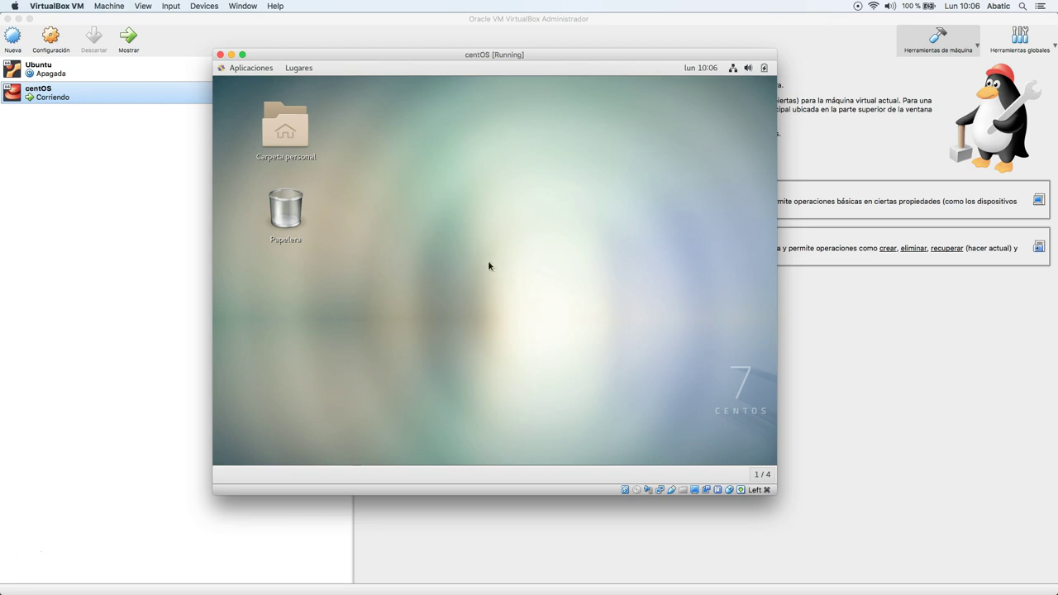
Open Instalador de aplicaciones and start a new check for updates under Actualizaciones.
click(232, 68)
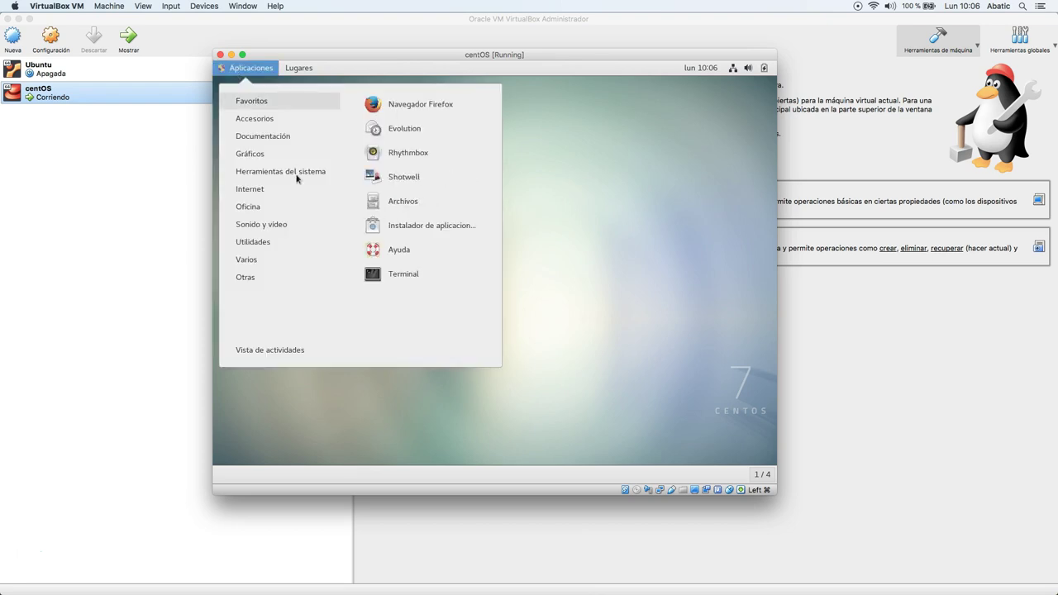
mouse_move(302, 178)
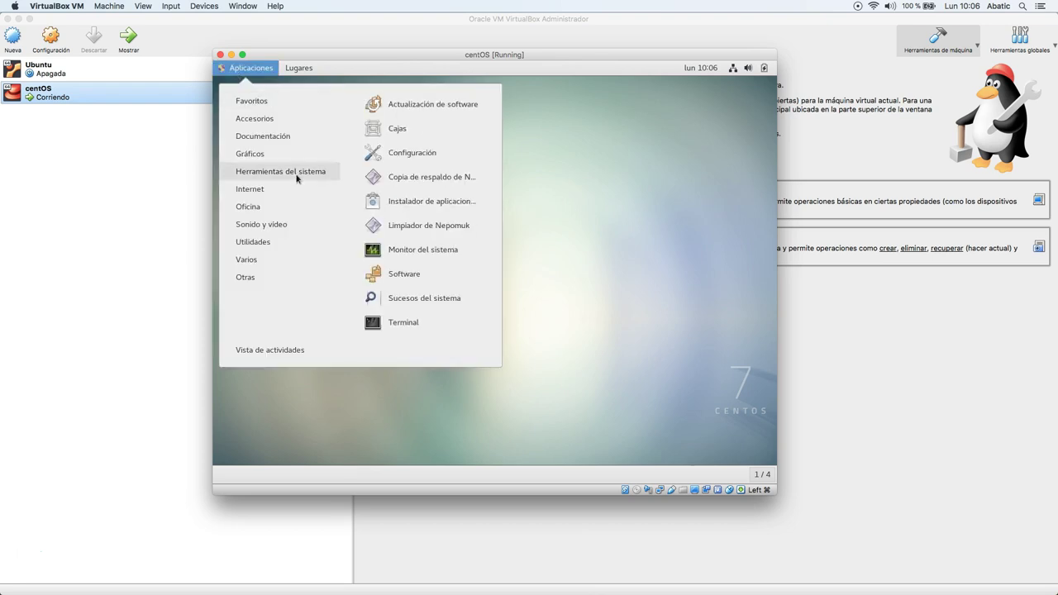
click(424, 203)
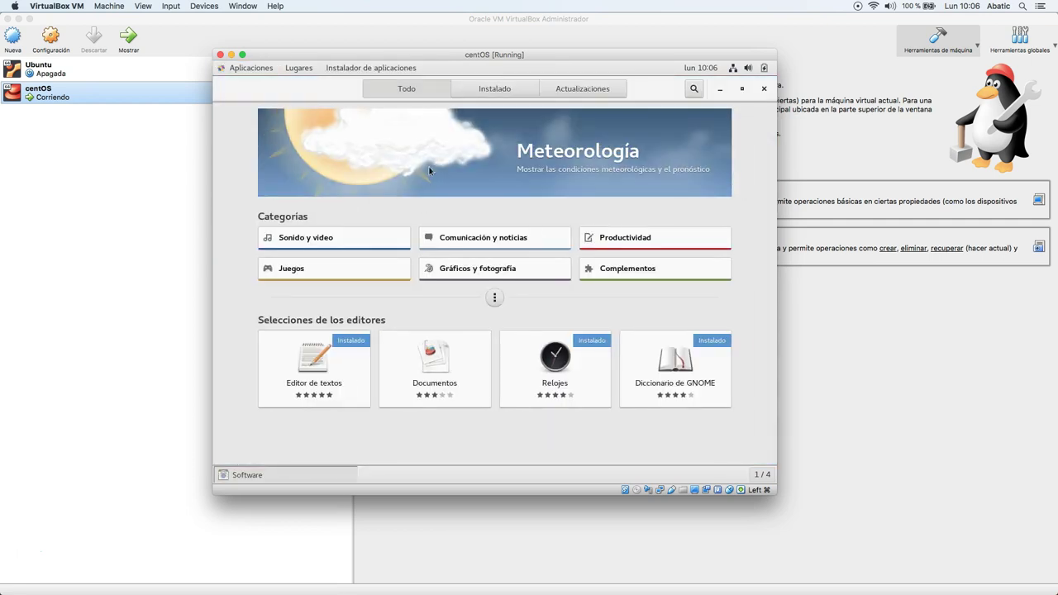
click(567, 91)
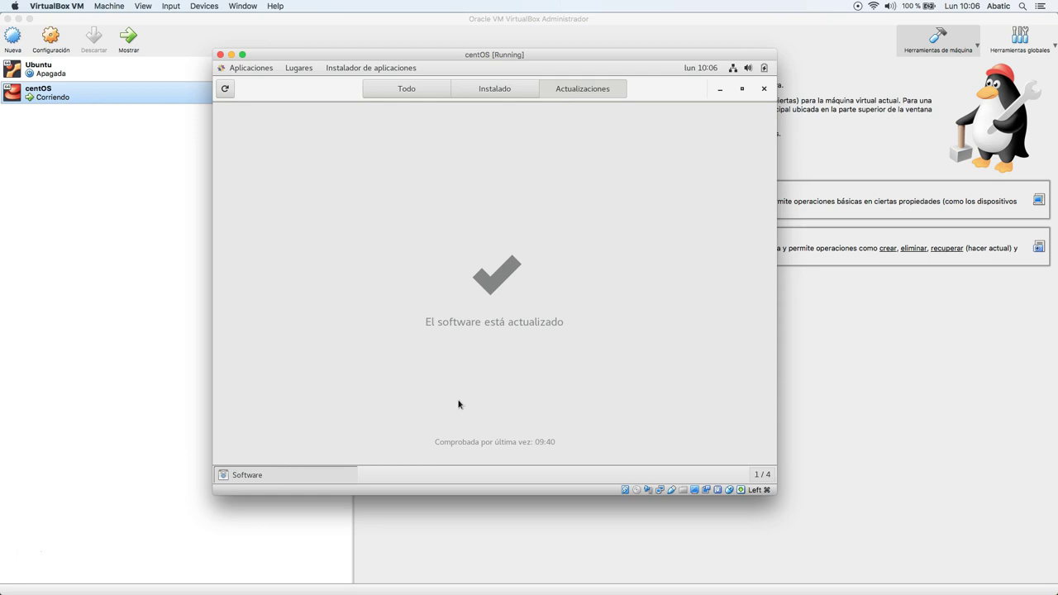
click(225, 91)
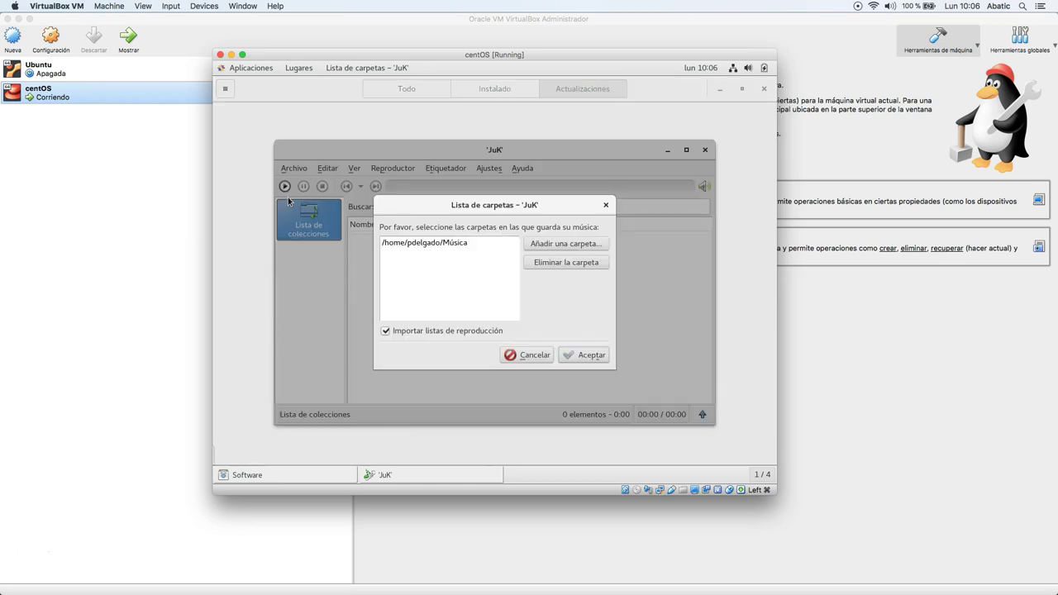
Dismiss the JuK music folder list, close the JuK player and accept its system tray notice, opting not to show it again.
click(605, 206)
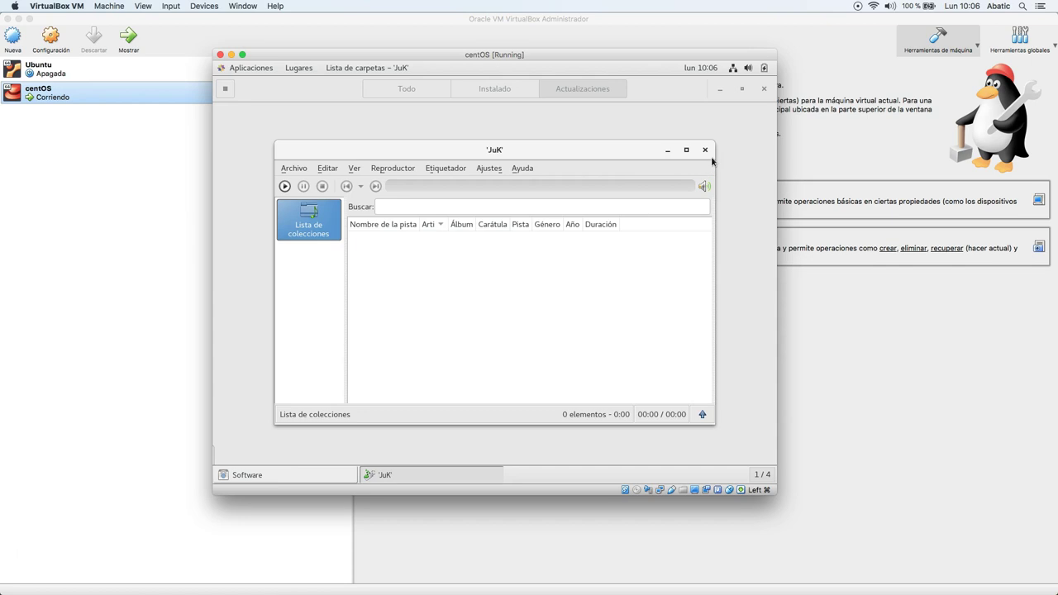
click(703, 151)
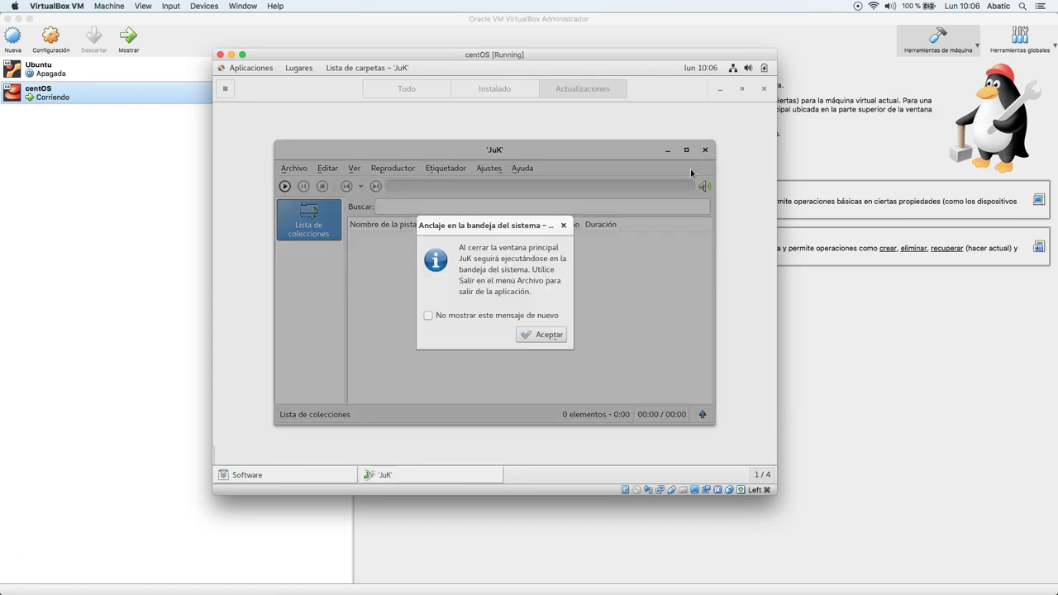
click(552, 317)
click(545, 334)
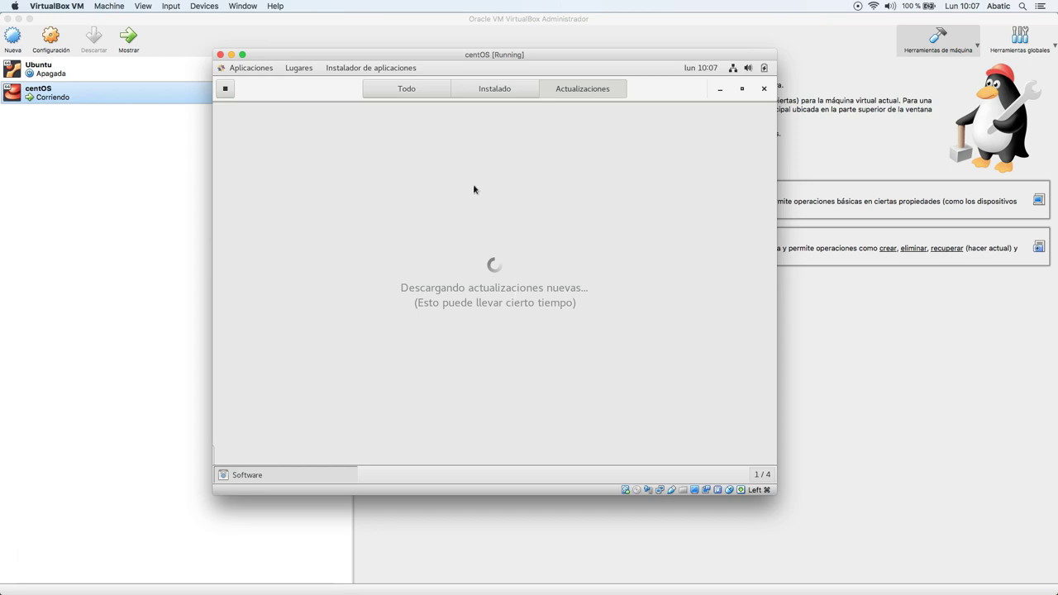
Check on the update download in the application installer, leaving its window minimized.
click(720, 89)
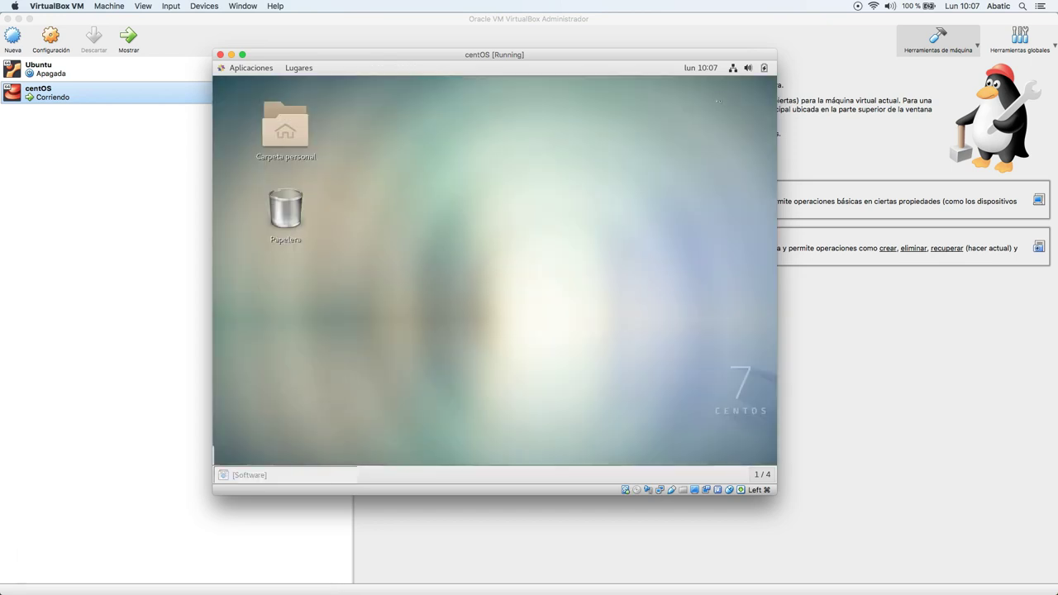
click(256, 476)
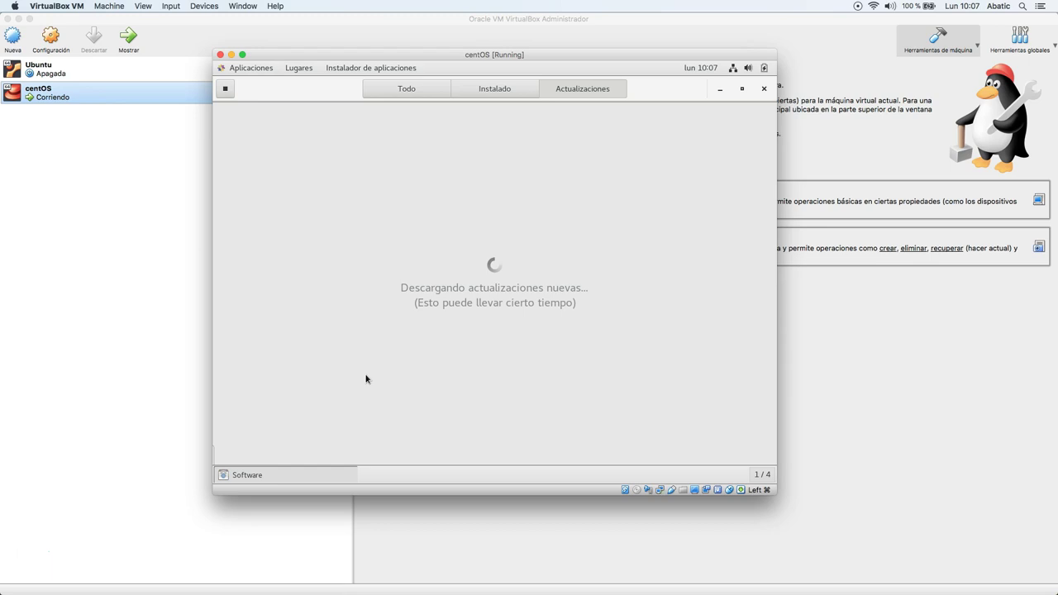
click(718, 91)
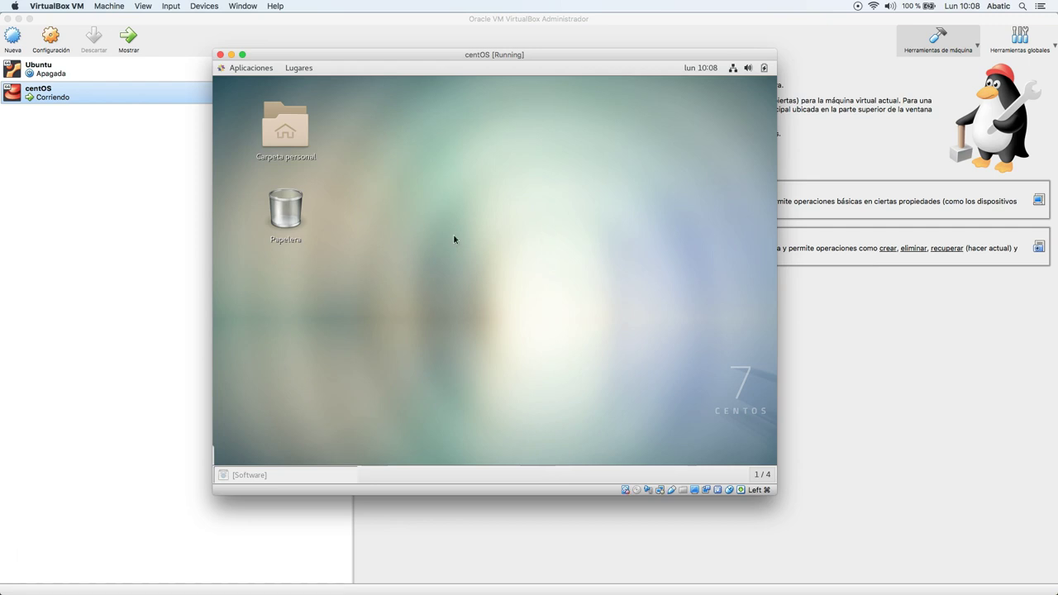
click(290, 479)
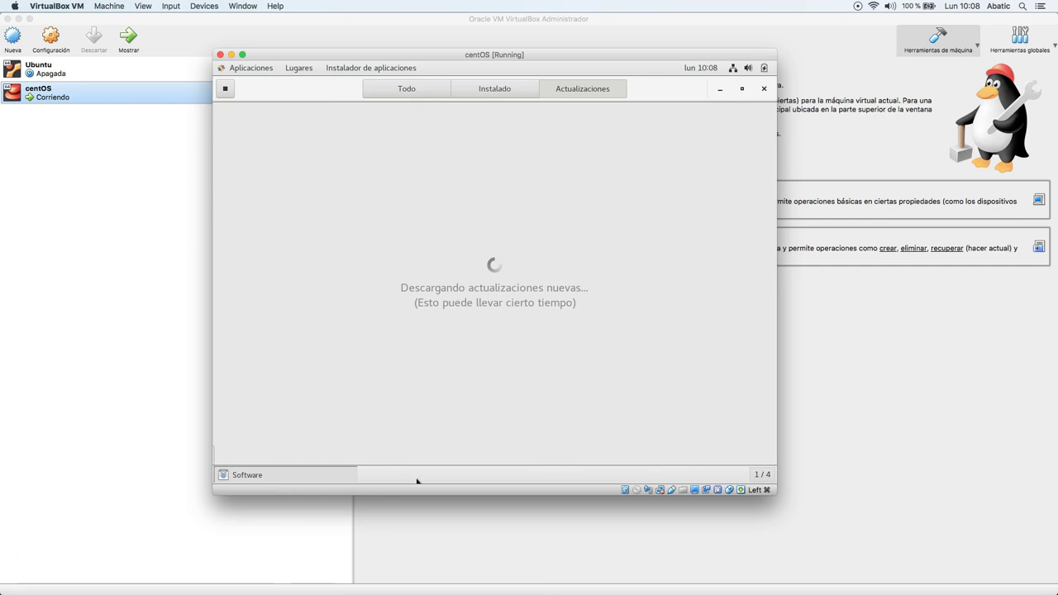
click(297, 477)
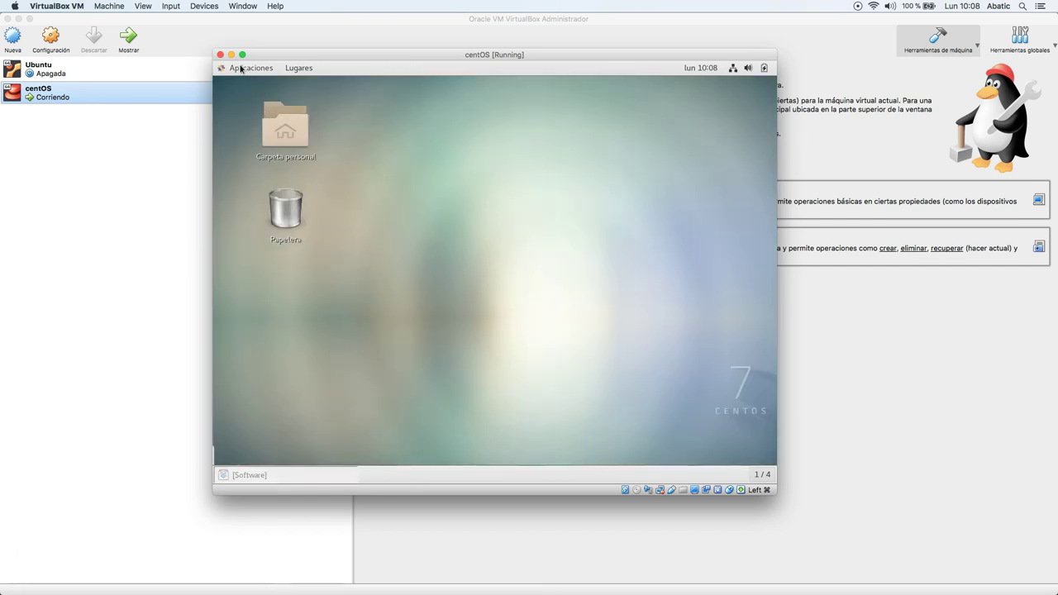
Launch the Actualización de software tool to check for package updates.
click(239, 67)
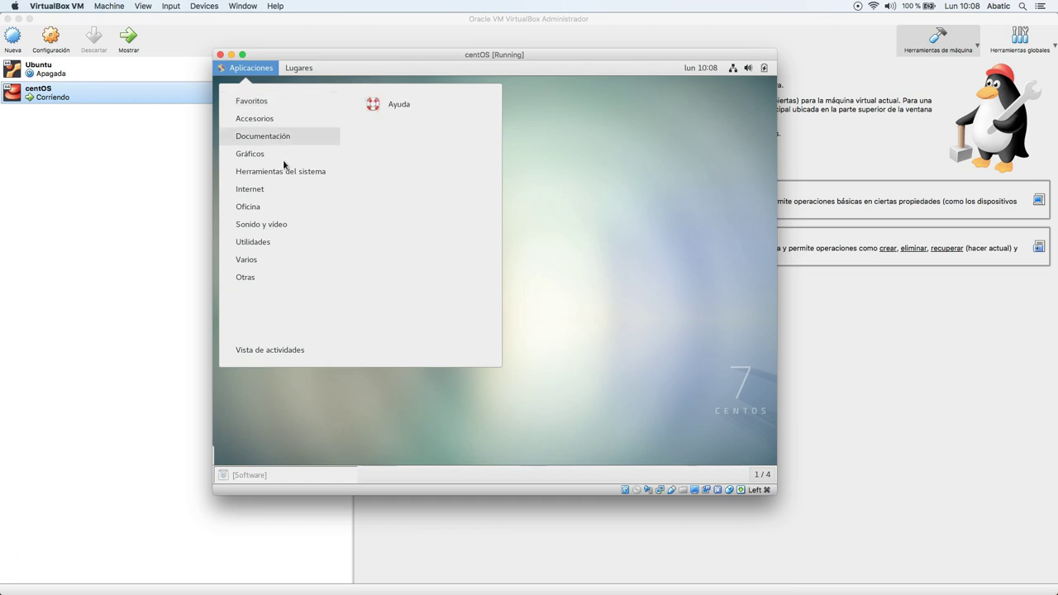
mouse_move(284, 169)
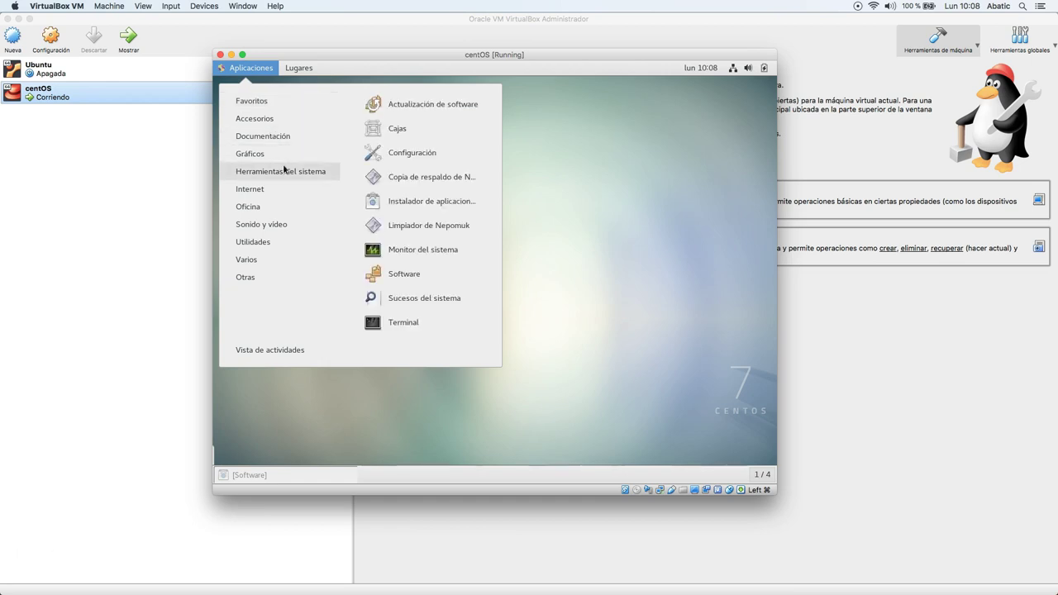
click(416, 106)
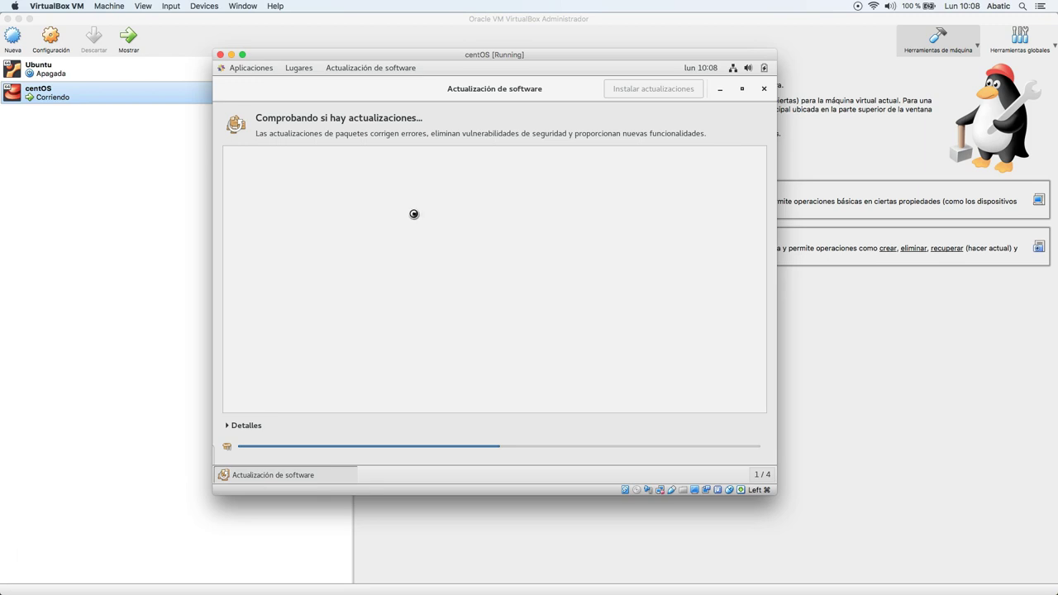
click(266, 71)
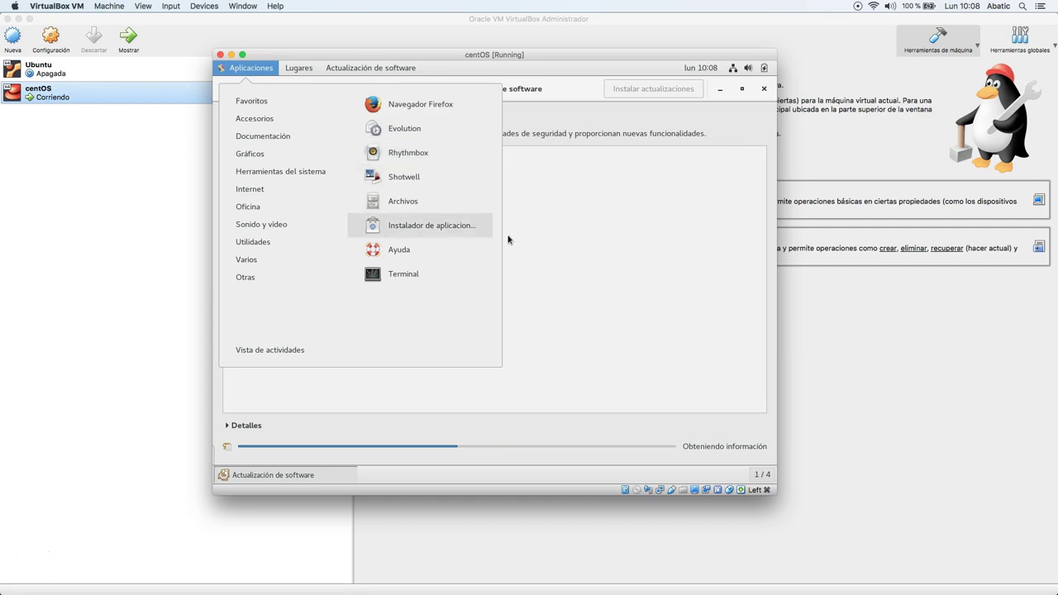
click(636, 314)
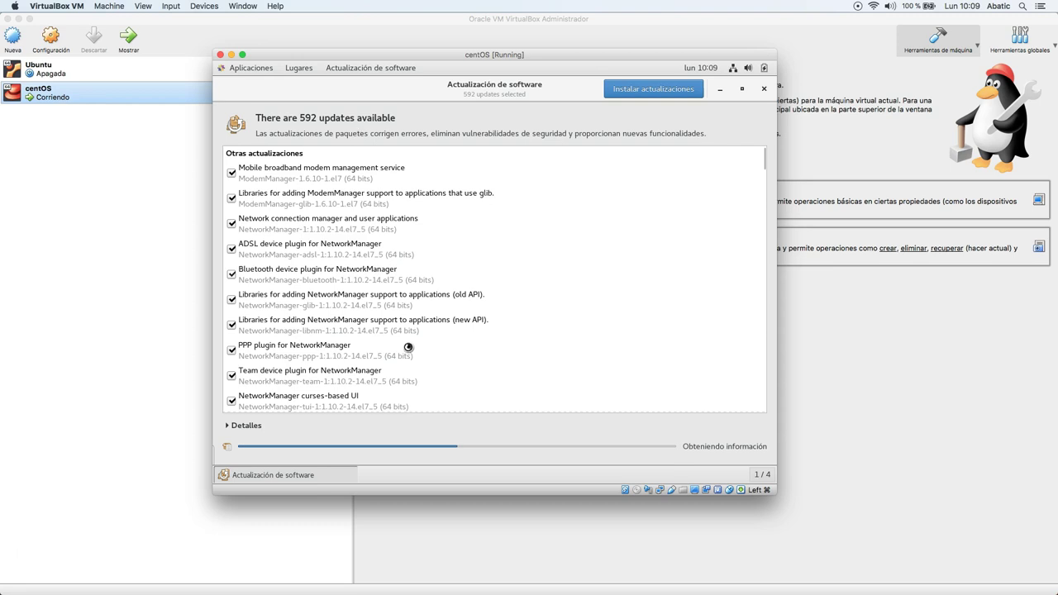
Examine the list of available package updates, and close the tool without installing anything.
scroll(526, 333, down, 10)
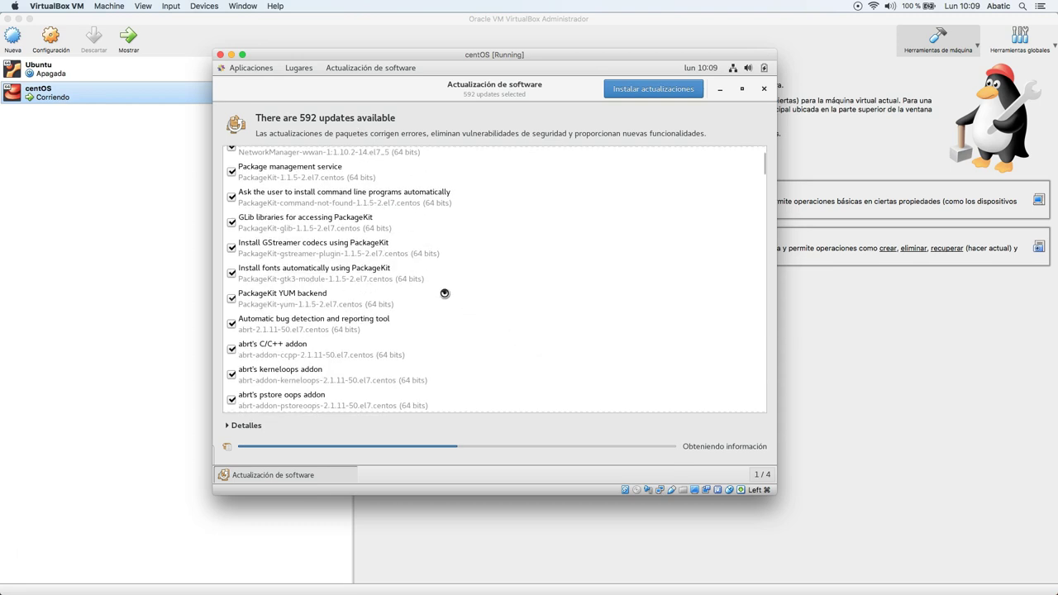
scroll(347, 281, up, 10)
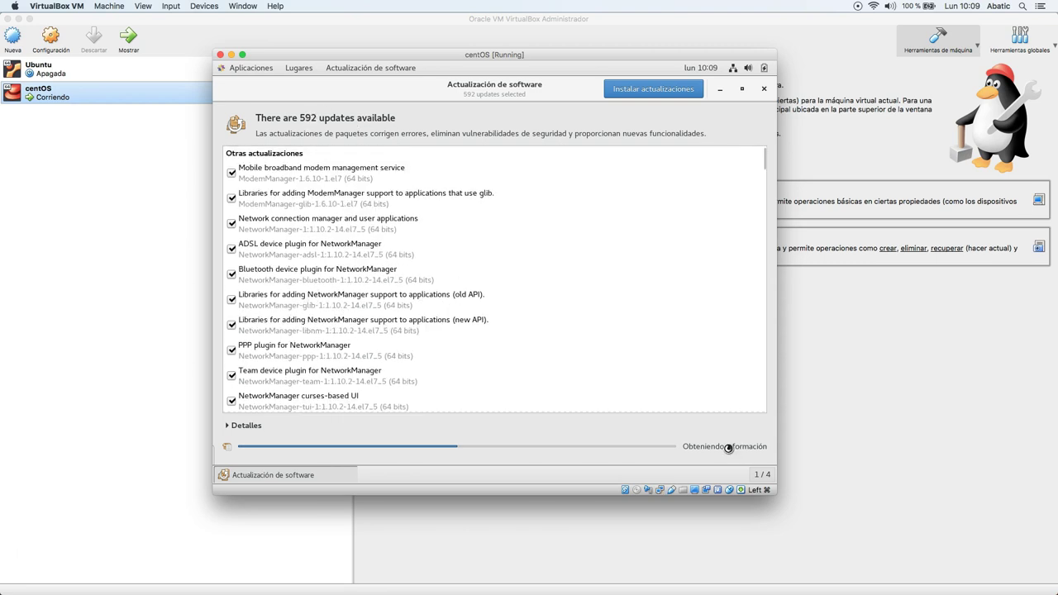
scroll(616, 368, down, 5)
scroll(616, 368, down, 6)
scroll(609, 366, up, 9)
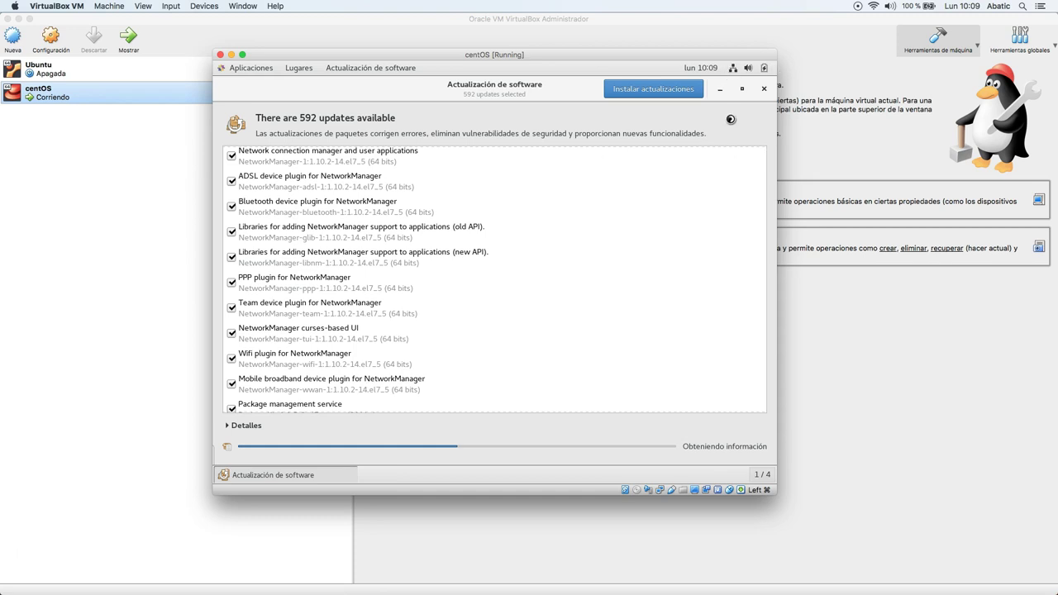
scroll(645, 352, down, 10)
scroll(626, 354, down, 15)
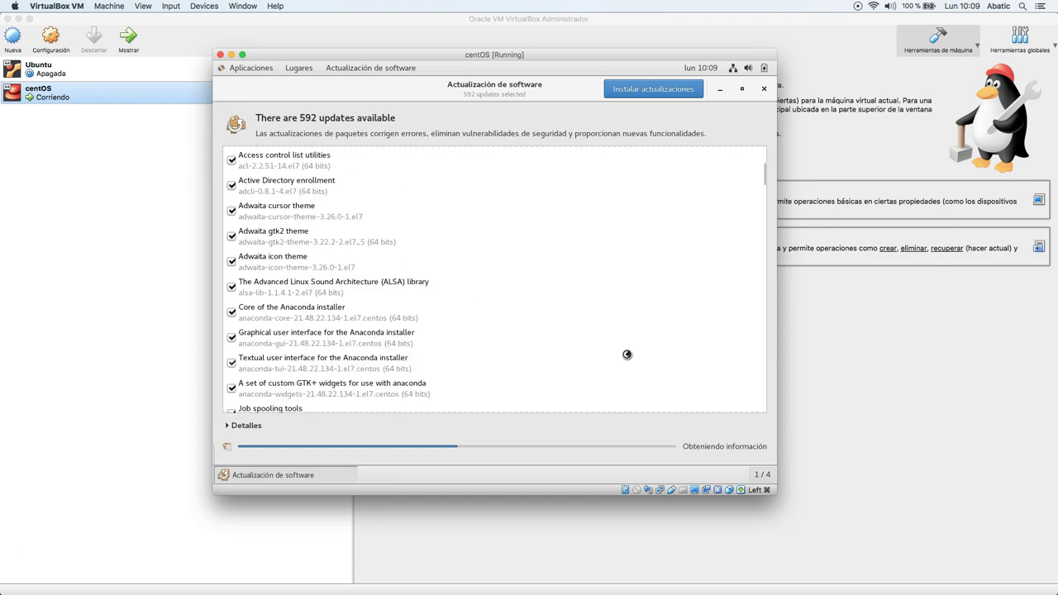
scroll(363, 361, down, 15)
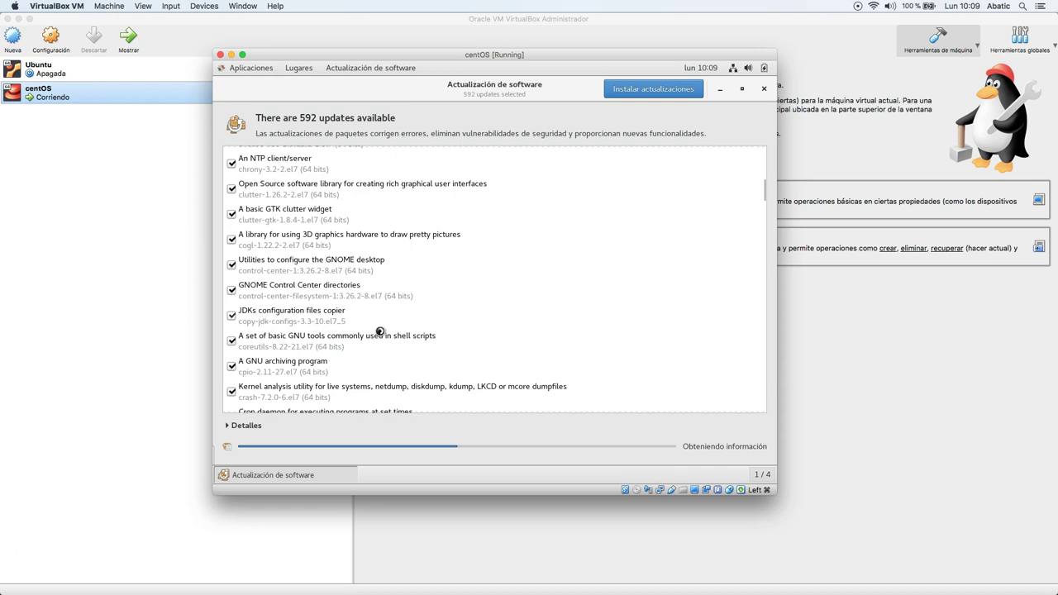
scroll(428, 340, down, 15)
scroll(429, 340, down, 15)
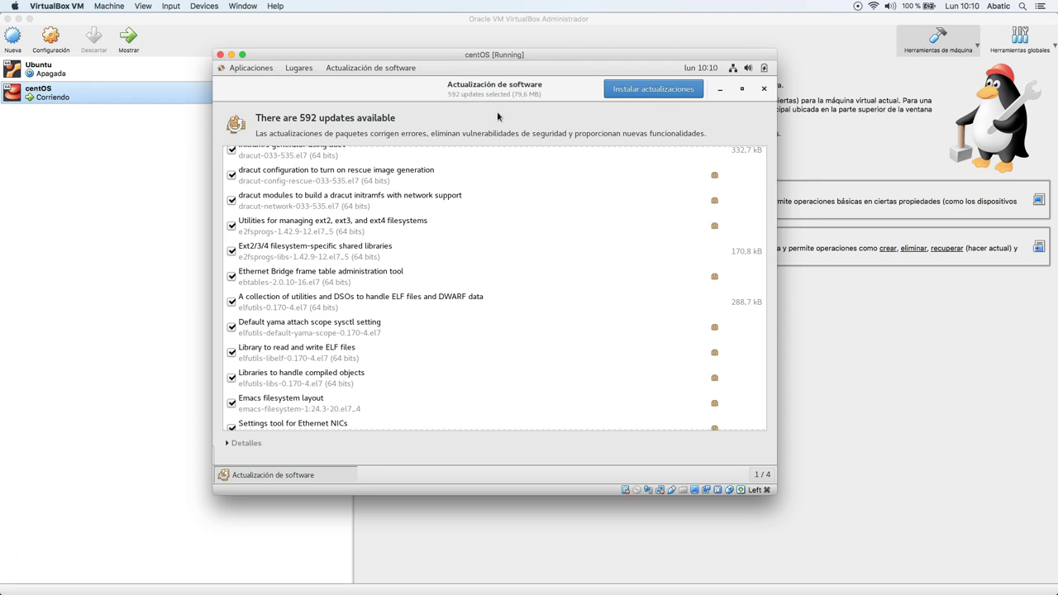
click(764, 90)
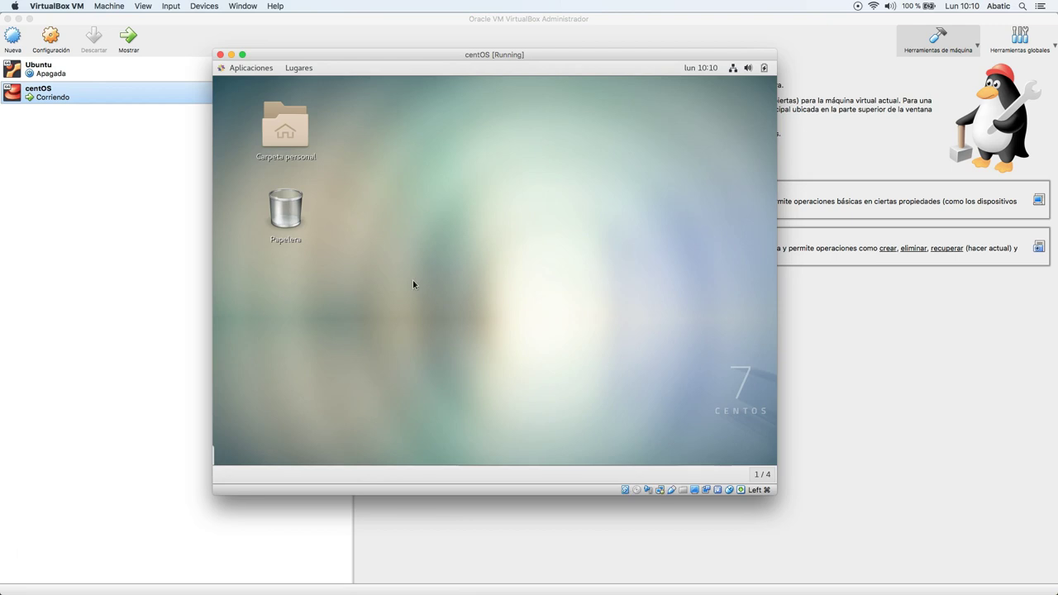
Open a terminal and try to check for updates with sudo yum check-update, entering the account password.
click(259, 73)
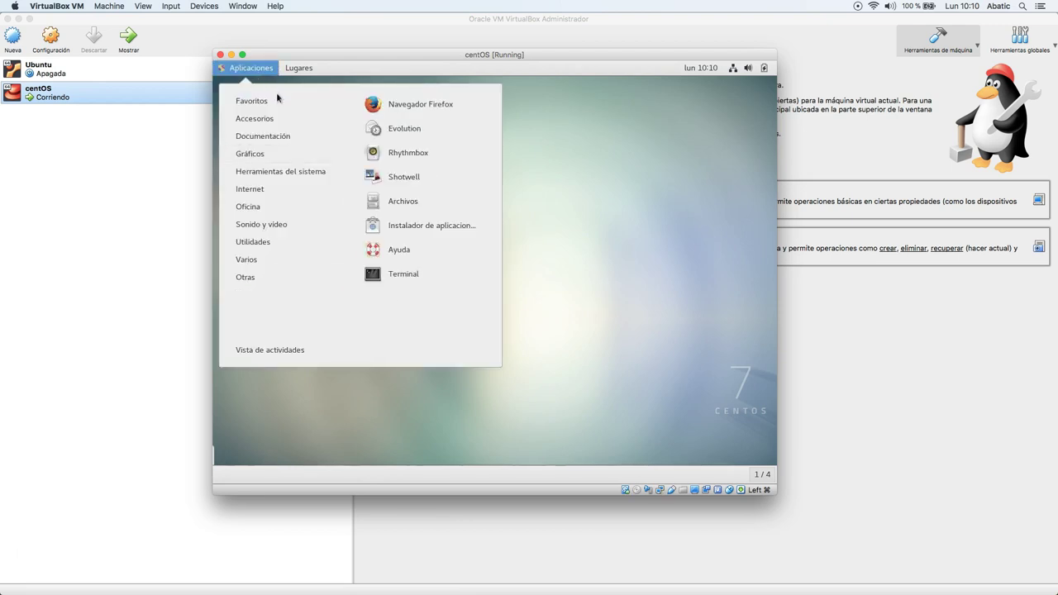
click(401, 271)
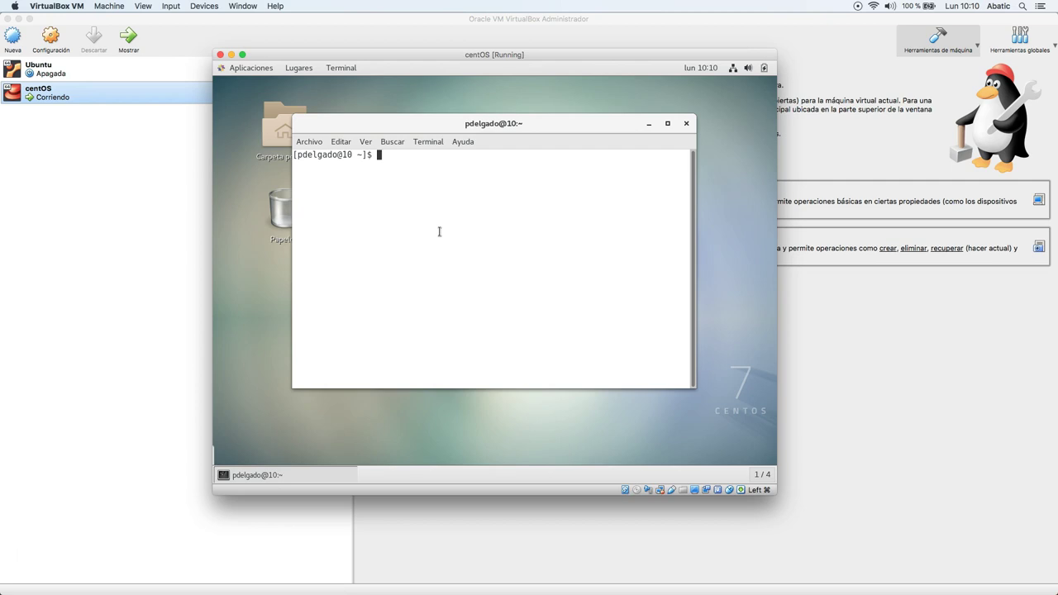
text(sudo yum check-update)
key(Return)
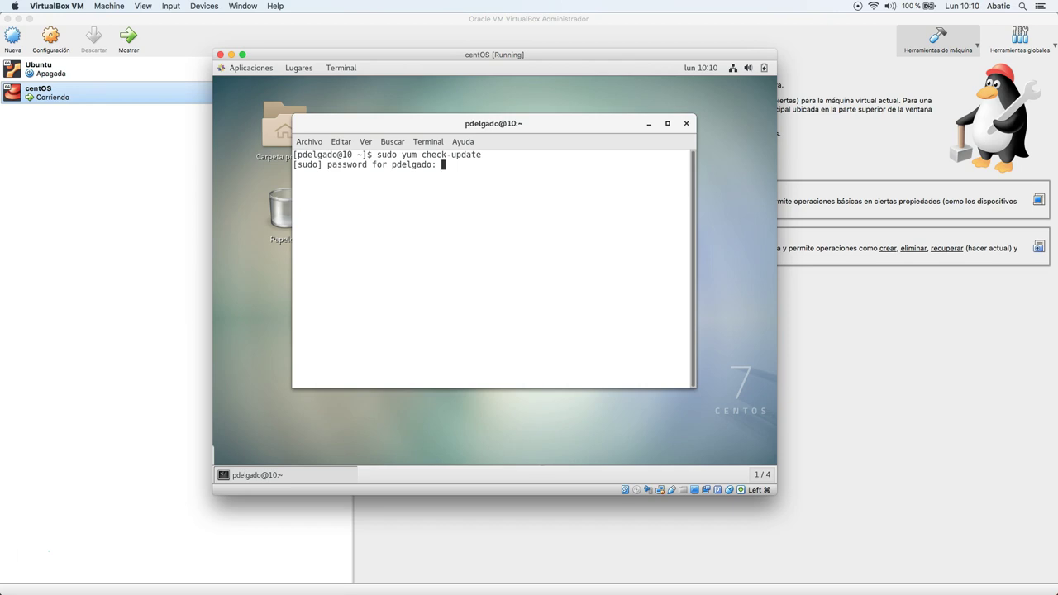
key(Return)
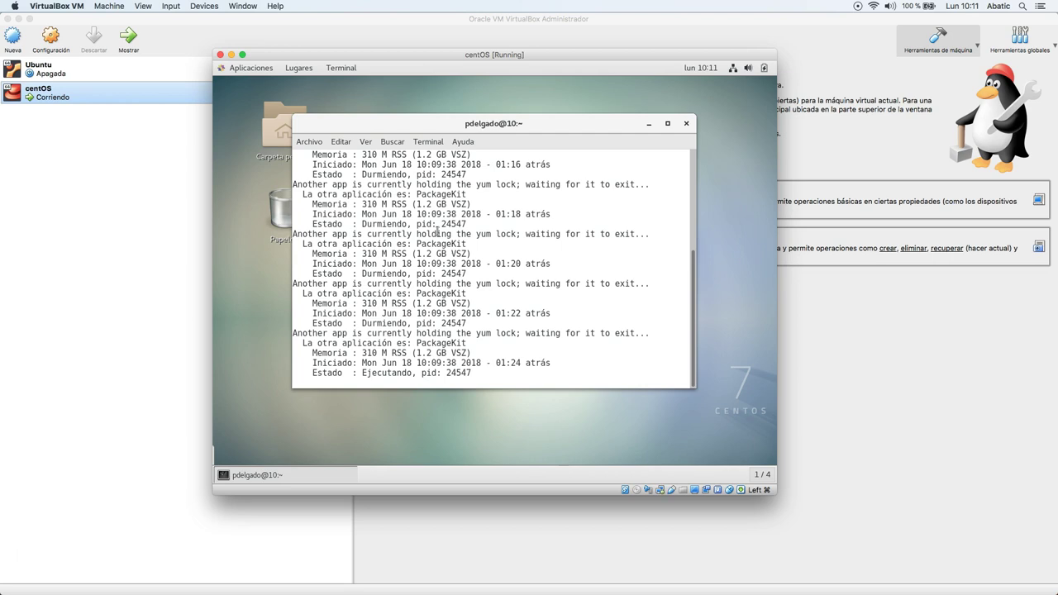
Abort the running yum command and clear the terminal.
key(ctrl+c)
text(clear)
key(Return)
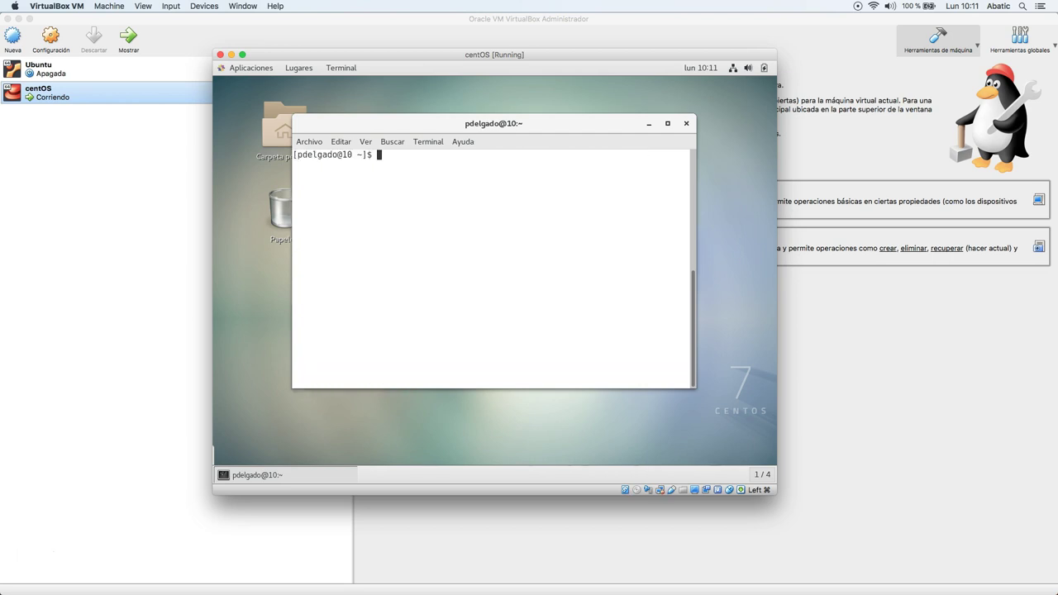
click(270, 69)
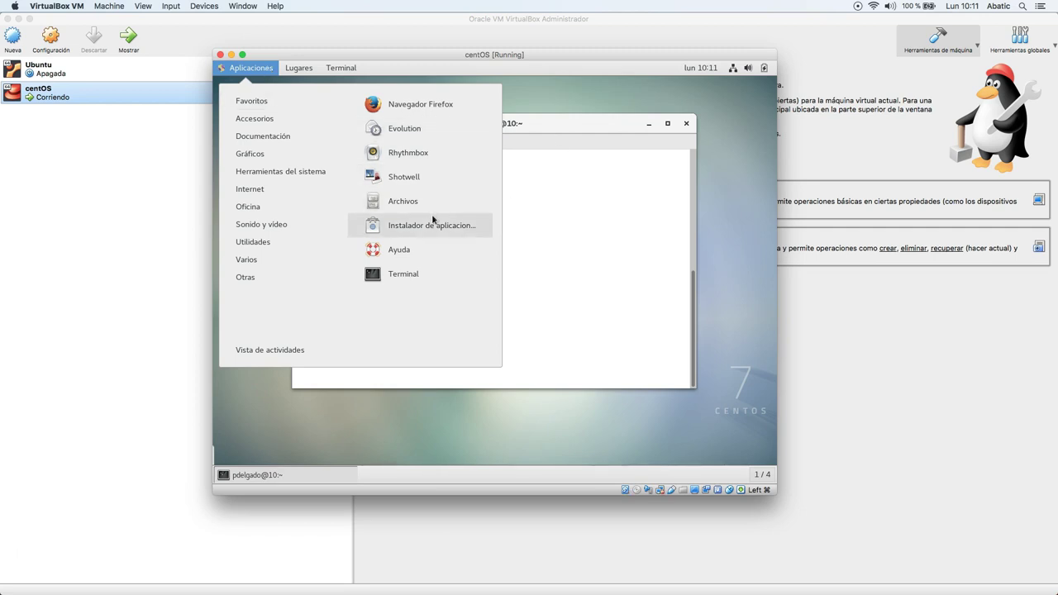
mouse_move(297, 172)
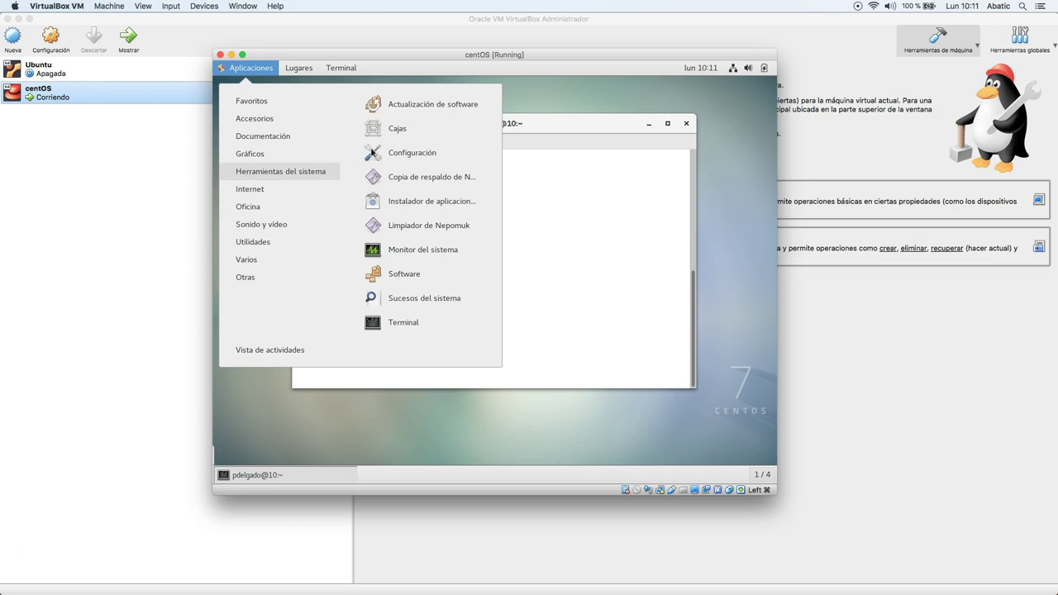
click(401, 105)
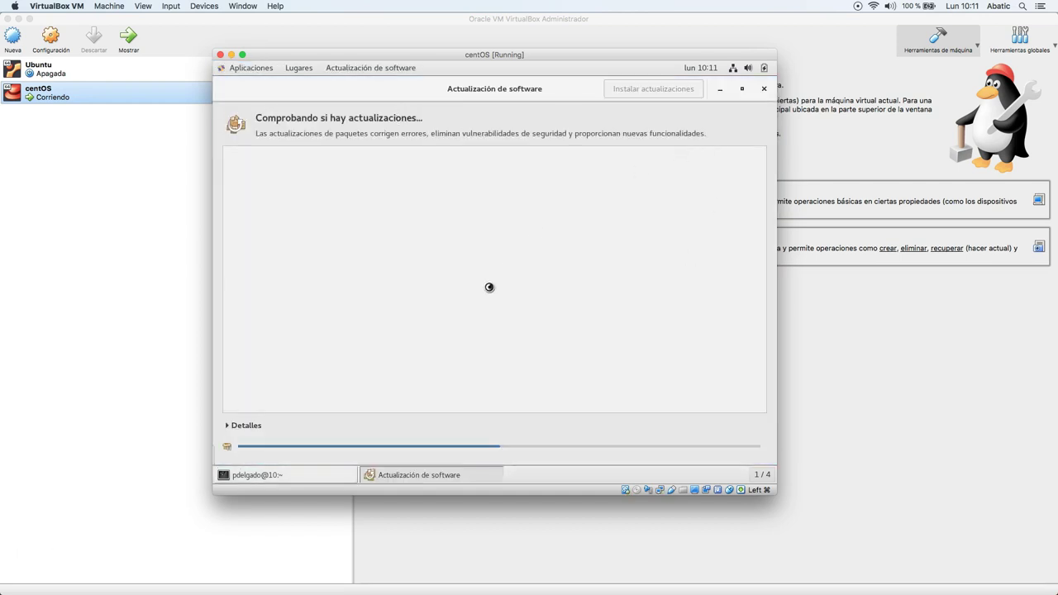
click(763, 89)
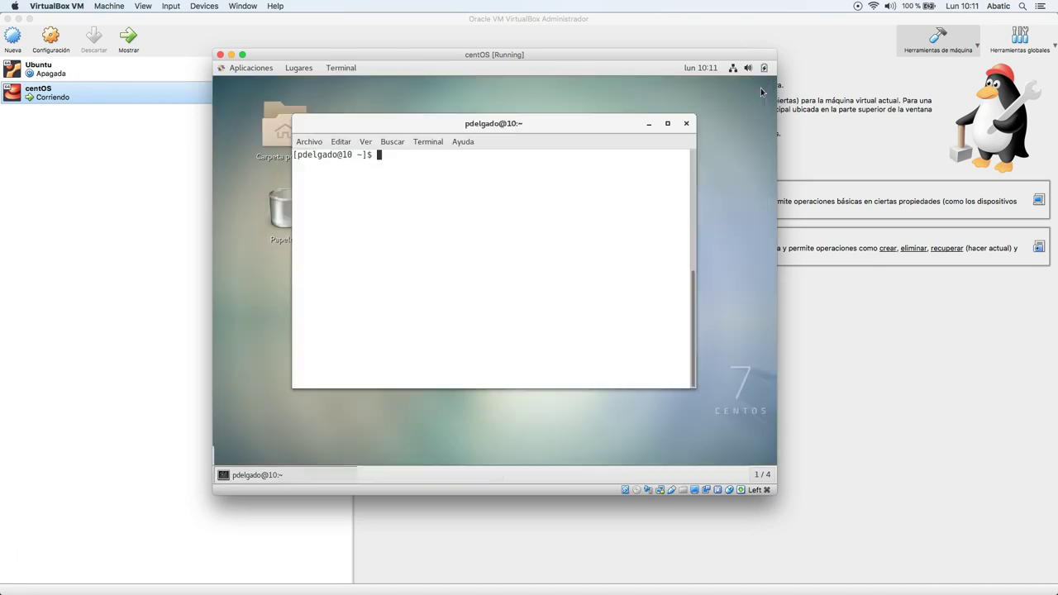
click(262, 72)
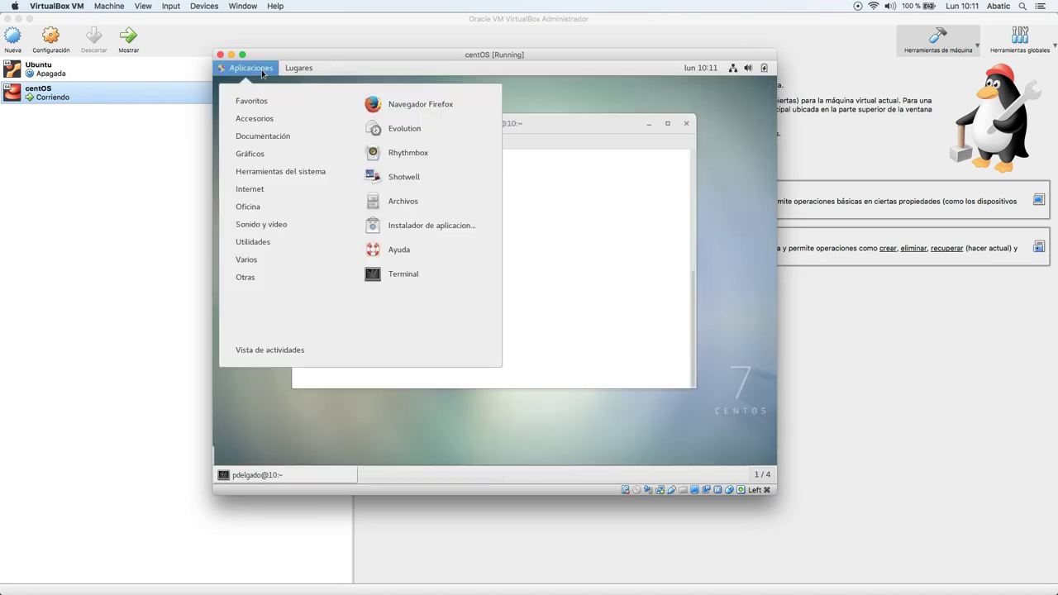
click(412, 221)
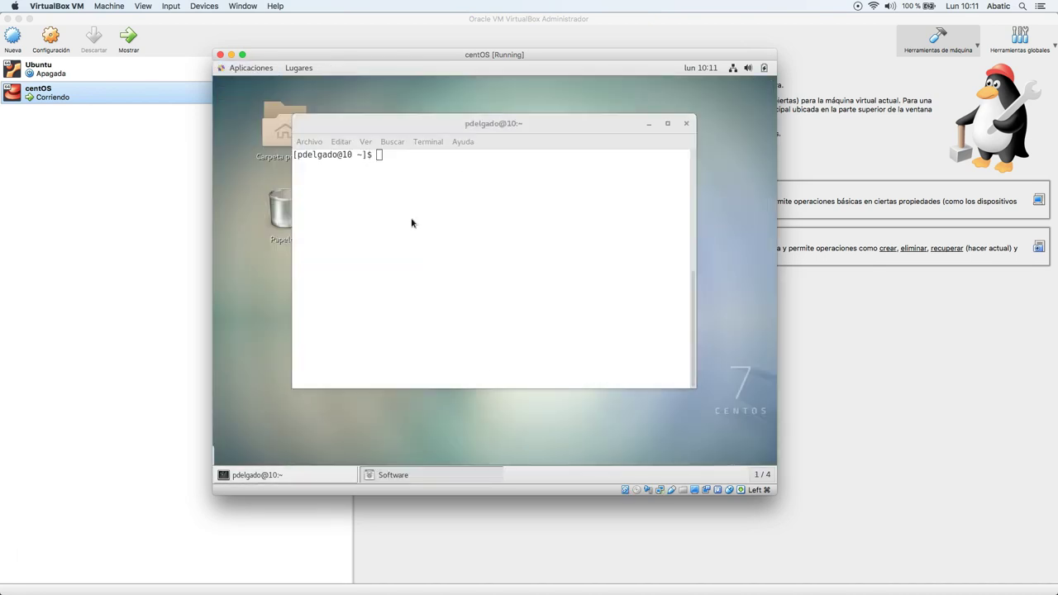
click(763, 89)
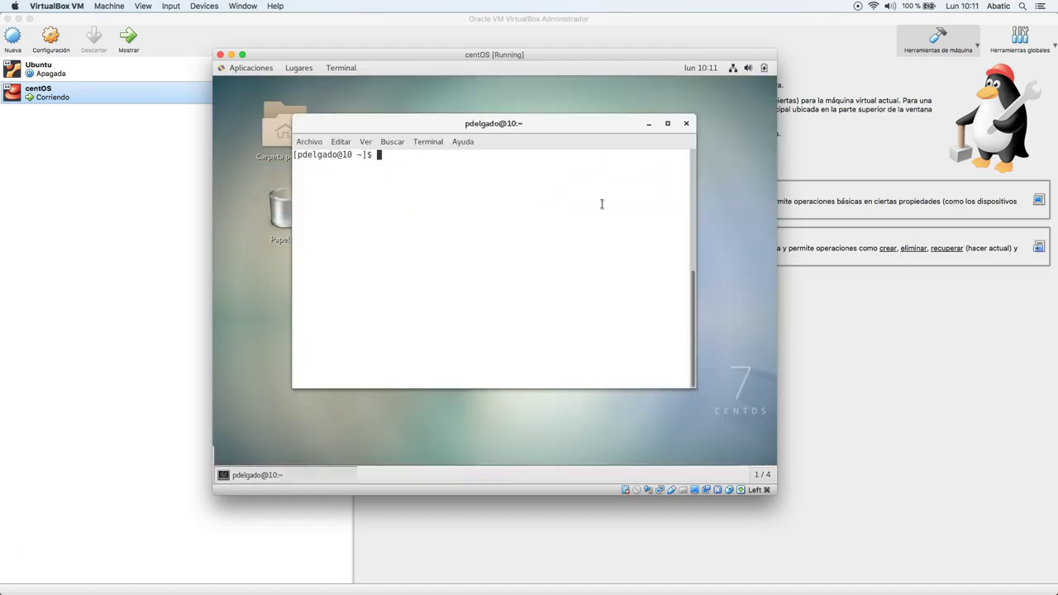
Clear the terminal, try to check for updates with sudo yum check-update, and abort the command.
text(clear)
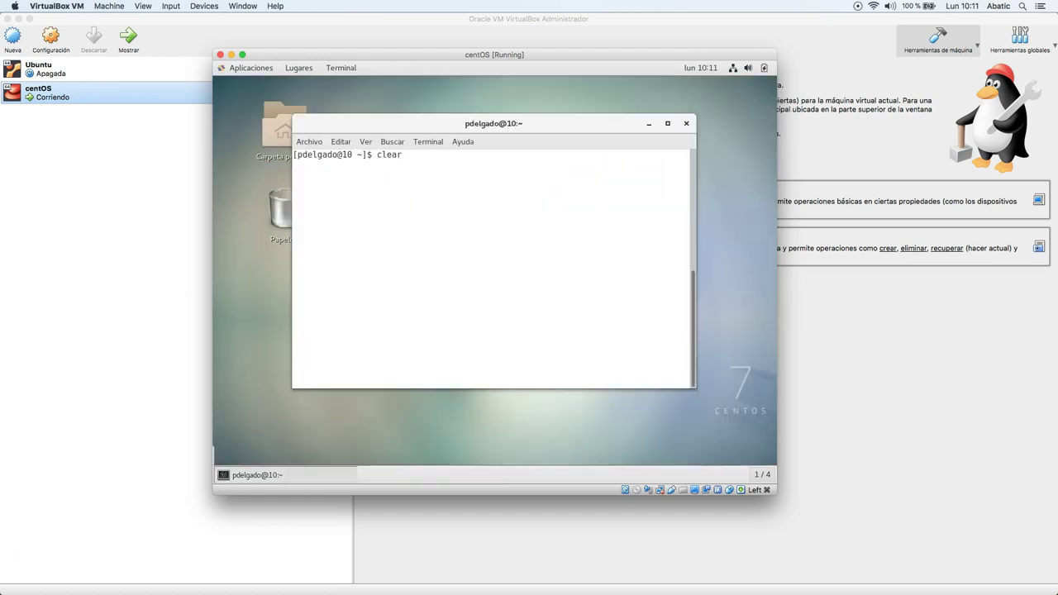
key(Return)
text(sudo yum check-update)
key(Return)
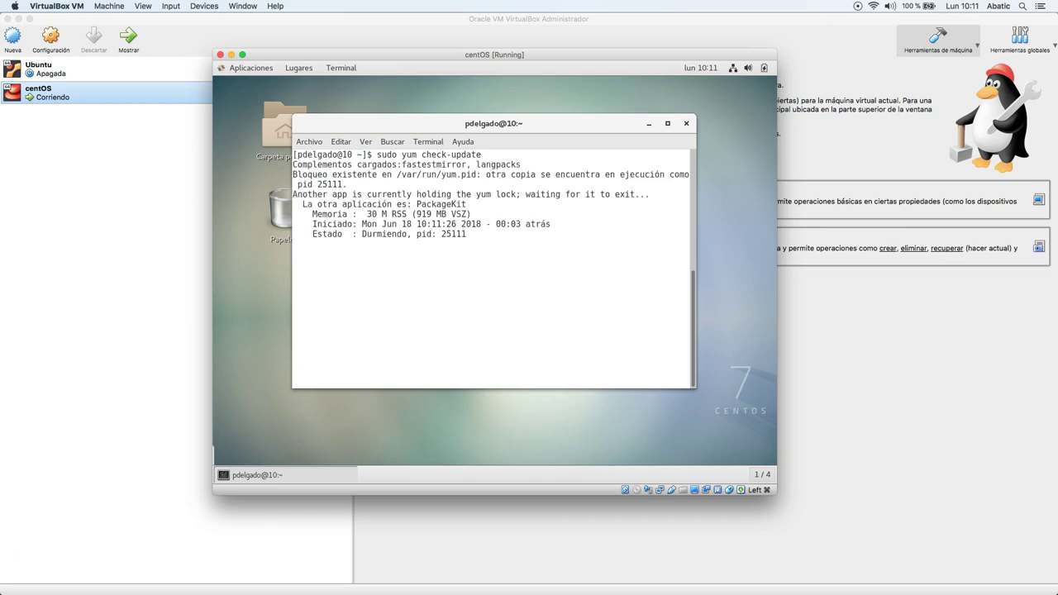
key(ctrl+c)
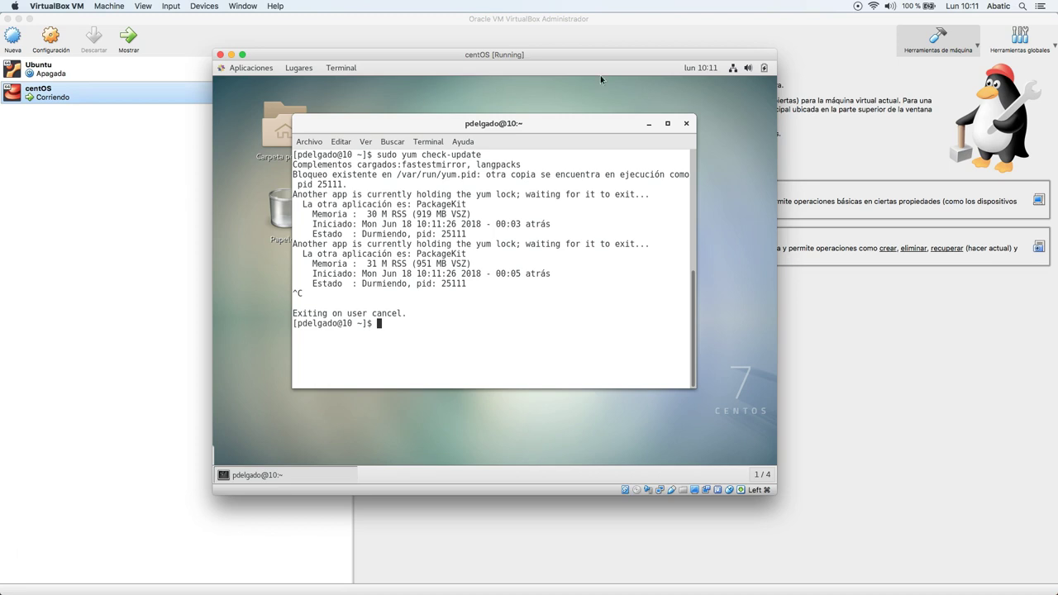
Log out of the current CentOS desktop session.
click(762, 70)
click(722, 171)
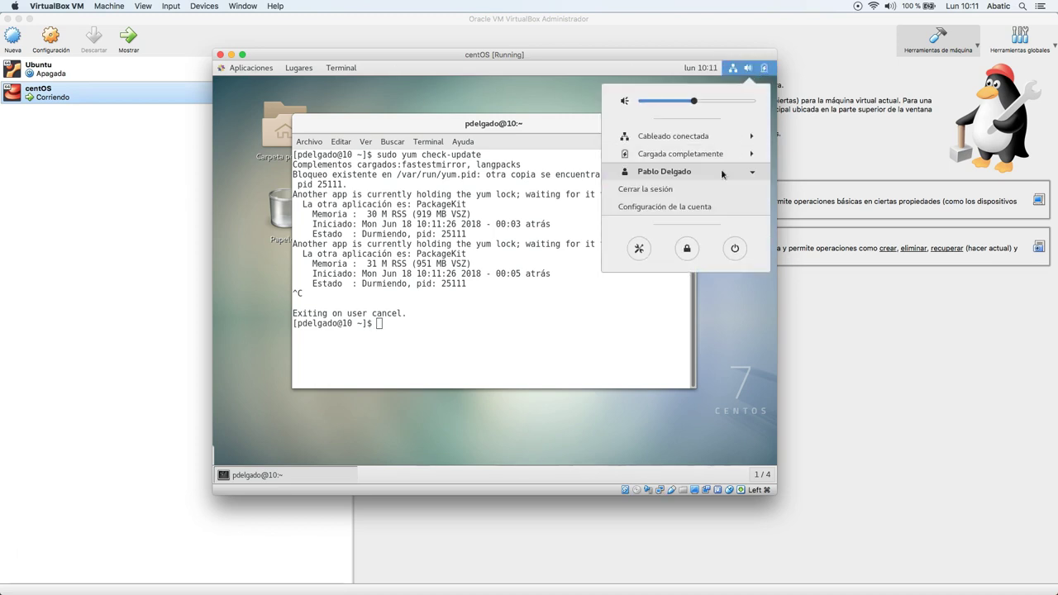
click(711, 184)
click(534, 324)
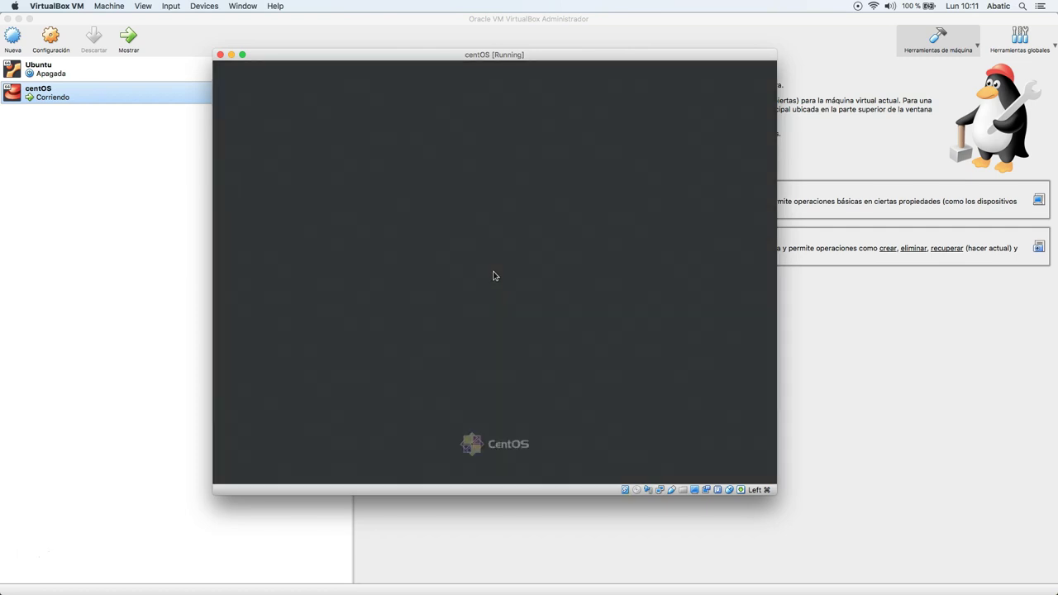
Log back in to the same user account, entering the account password.
click(493, 272)
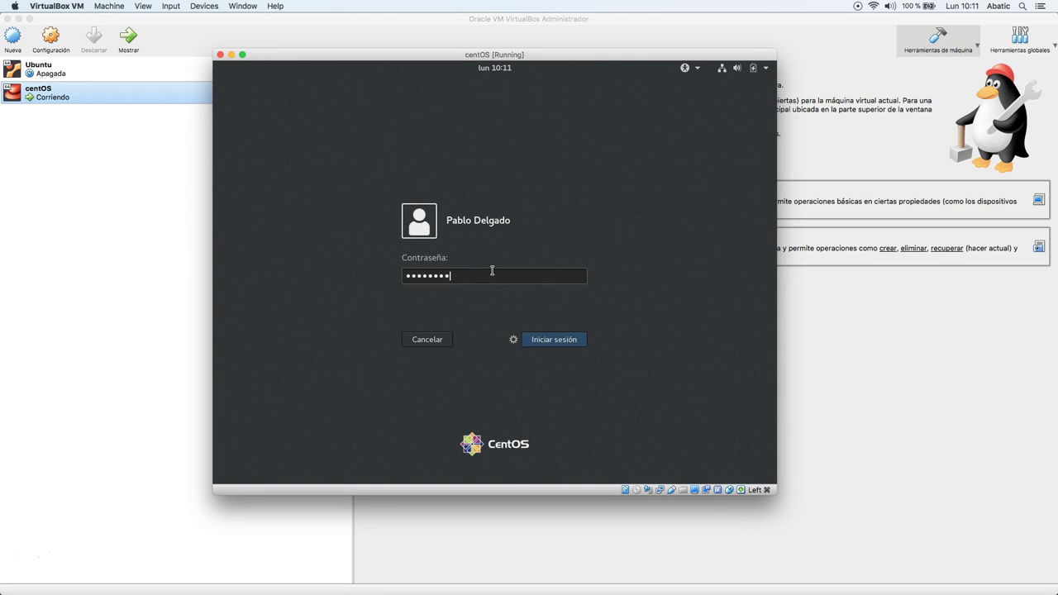
key(Return)
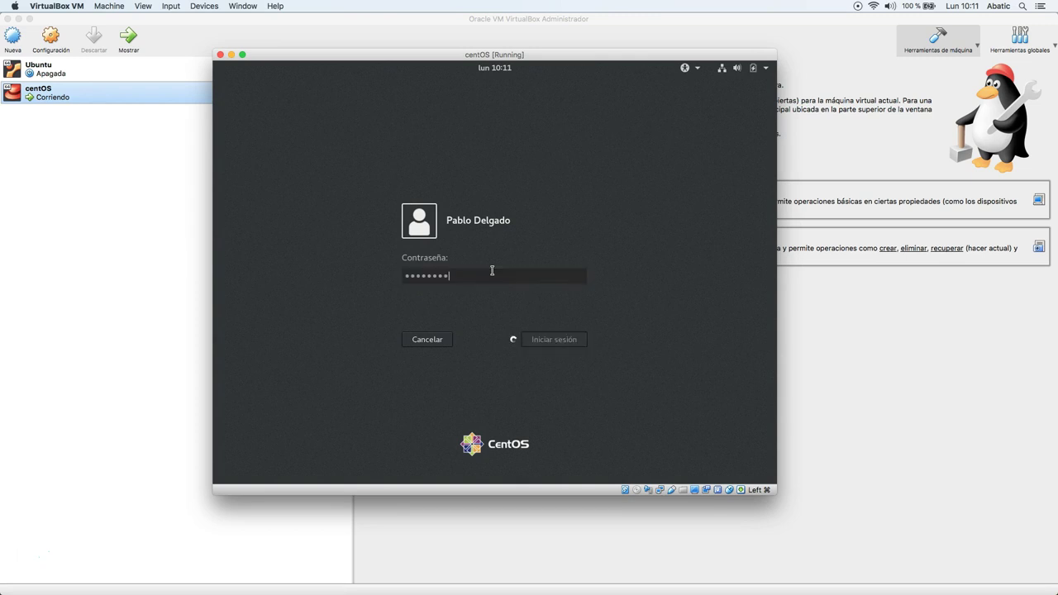
text(••••)
key(Return)
key(Return)
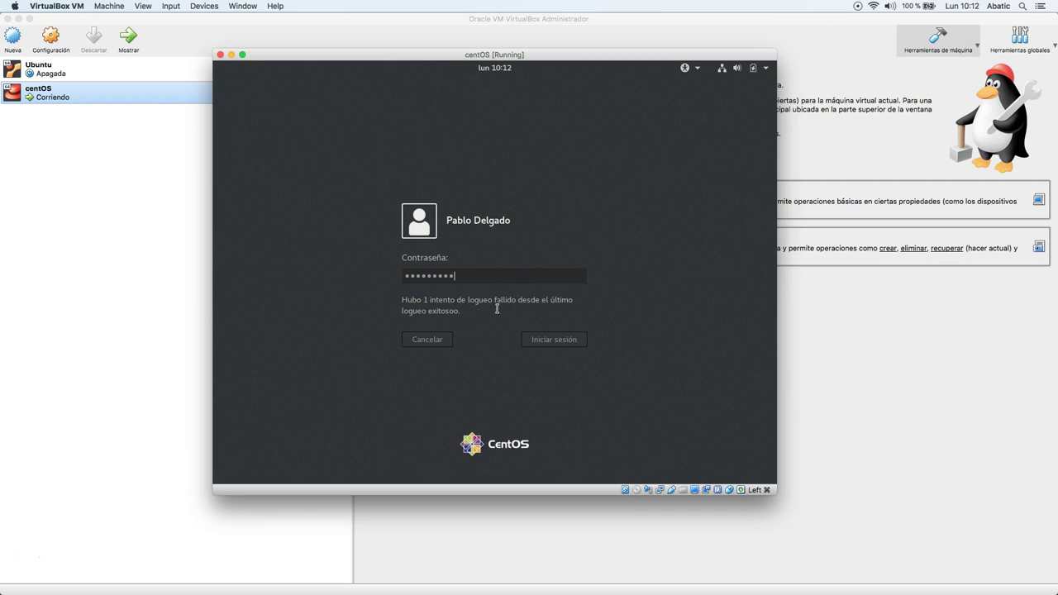
key(Return)
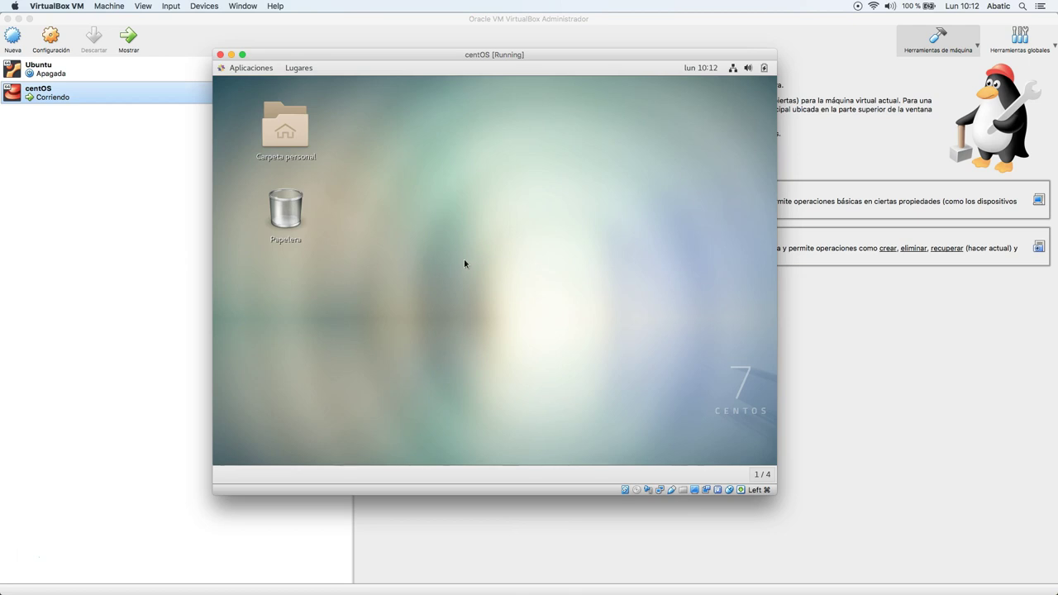
Open a new terminal, try sudo yum check-update with the account password, and abort the waiting command.
click(259, 69)
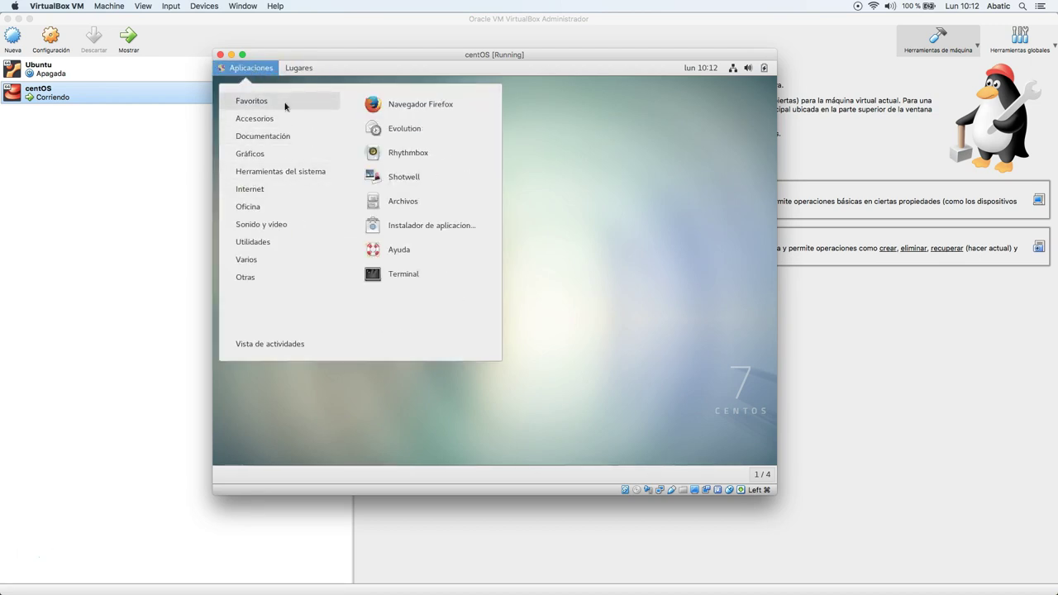
mouse_move(309, 172)
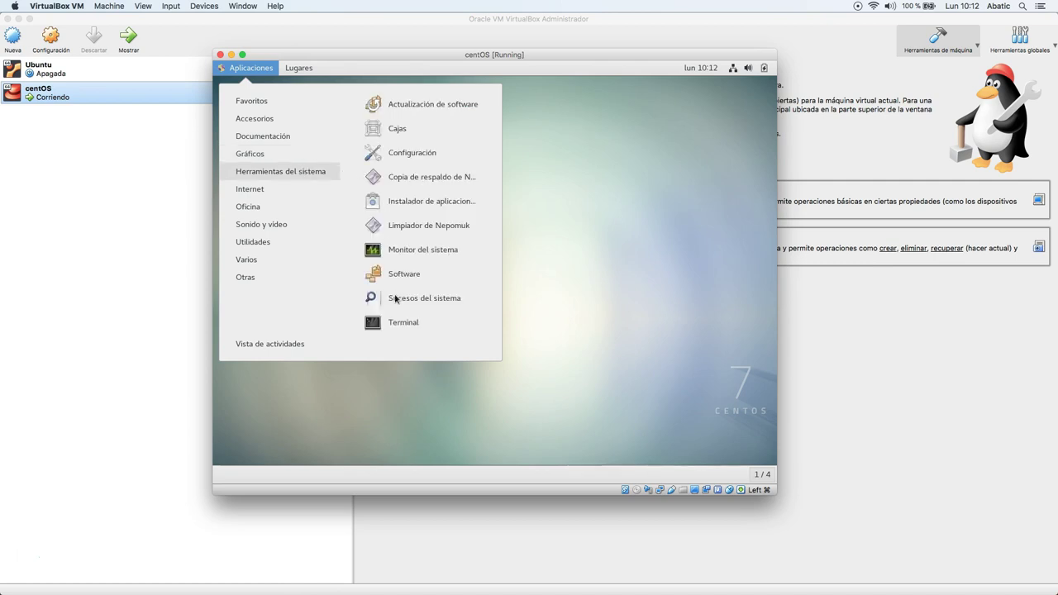
click(400, 323)
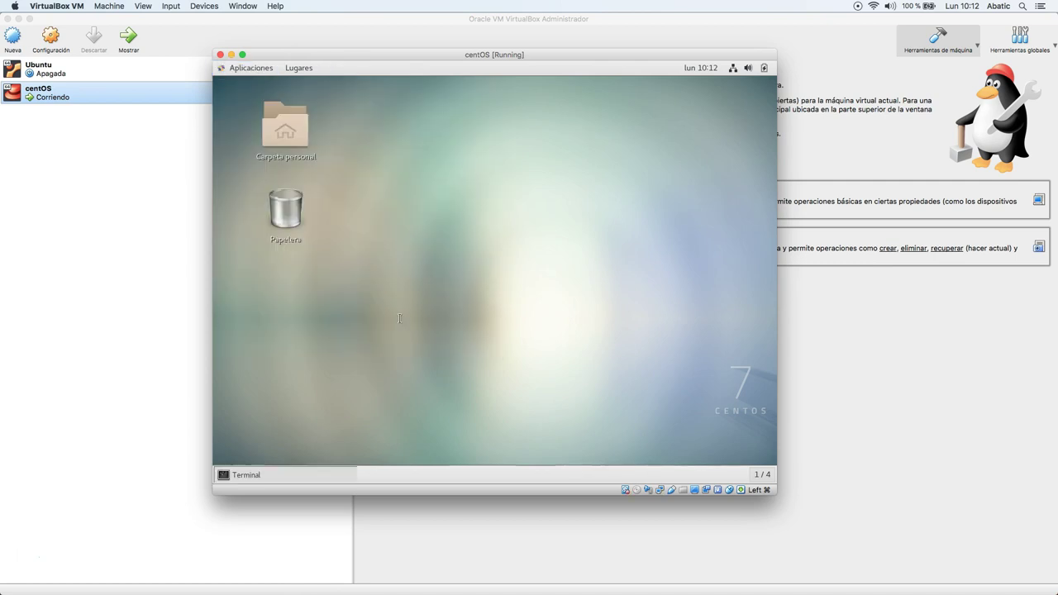
text(sudo yum check-update)
key(Return)
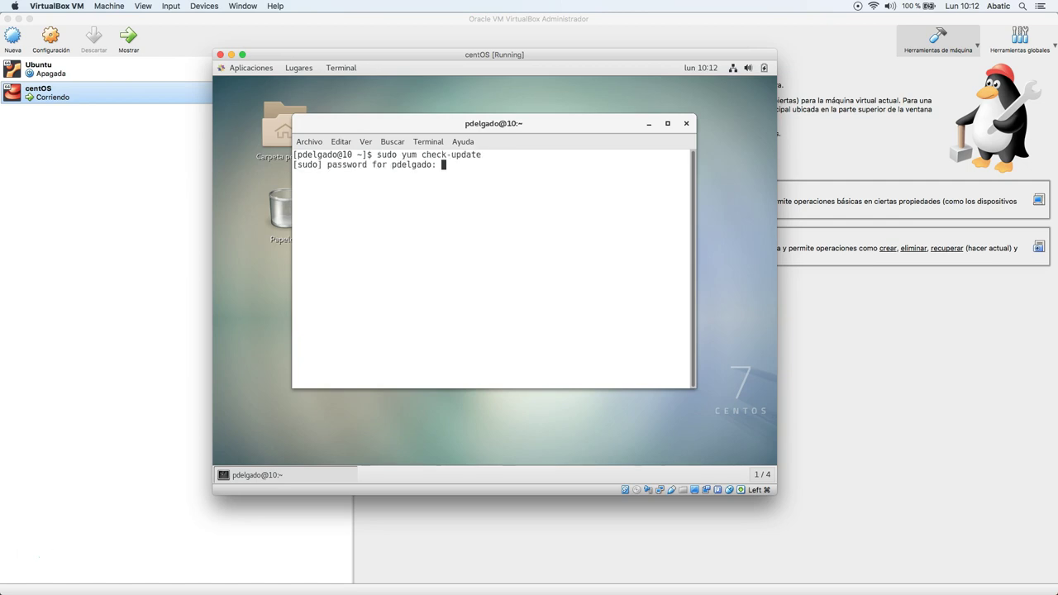
key(Return)
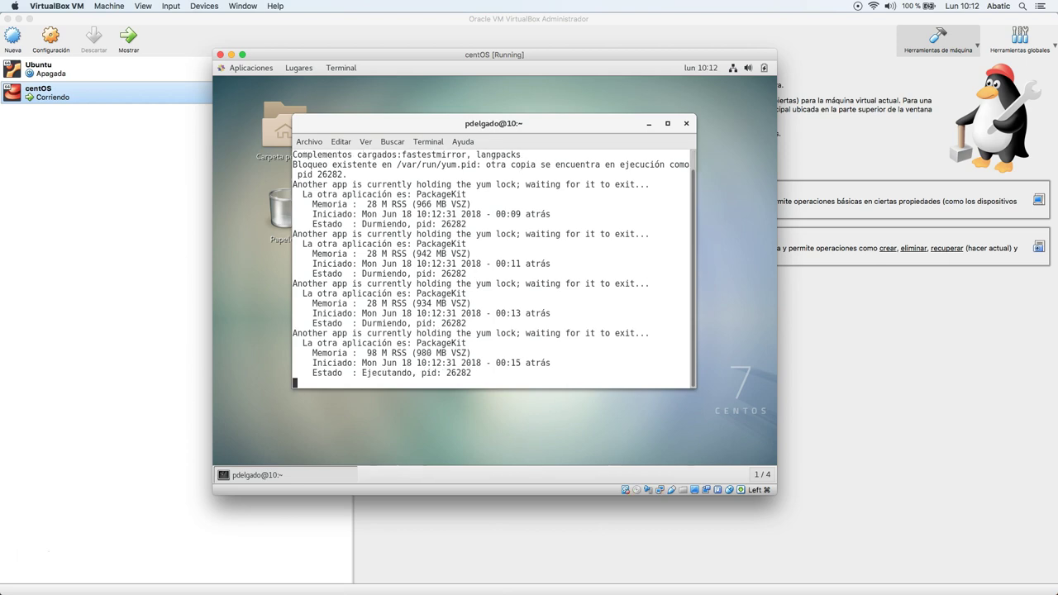
key(ctrl+c)
Try to end the PackageKit process with sudo killall PackageKit, dismissing the software updates notification.
text(kil)
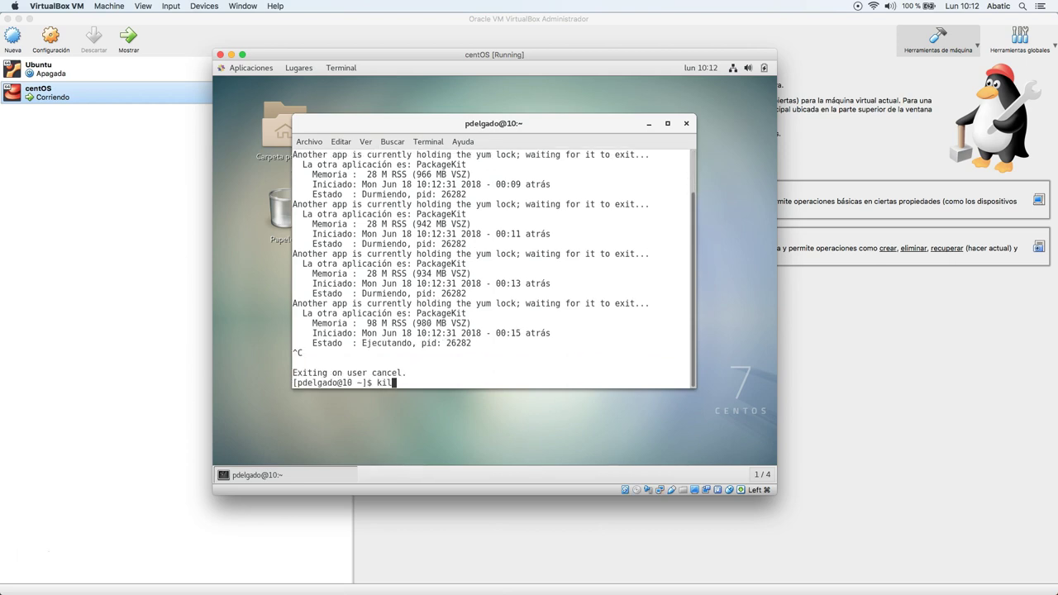
key(BackSpace)
key(BackSpace)
key(BackSpace)
text(sudo killall Package)
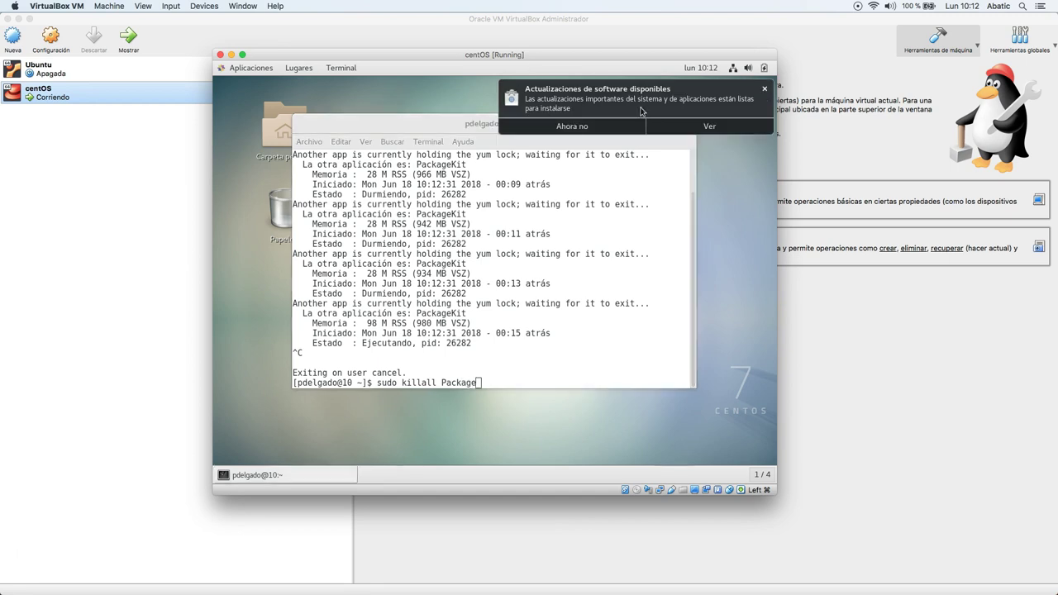
click(626, 124)
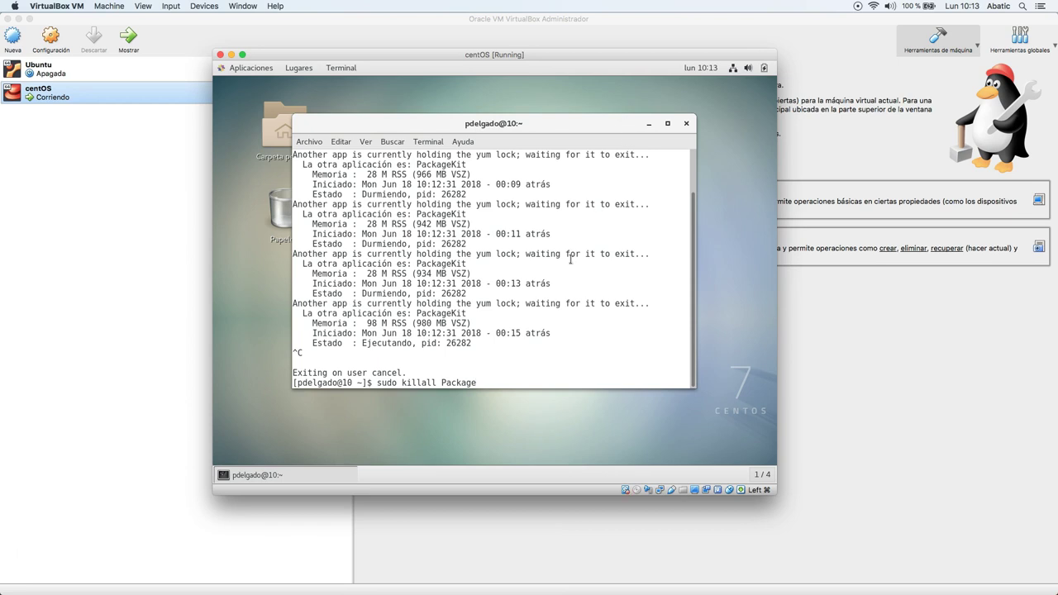
text(Kit)
key(Return)
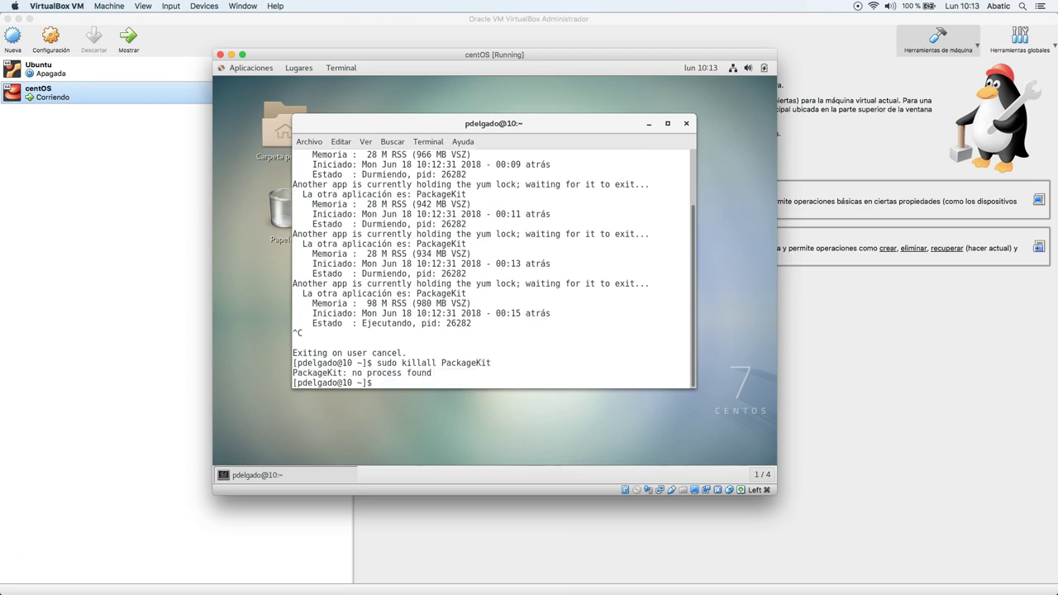
Run sudo yum check-update again and look through the listed packages, versions and repositories.
key(Up)
key(Up)
key(Return)
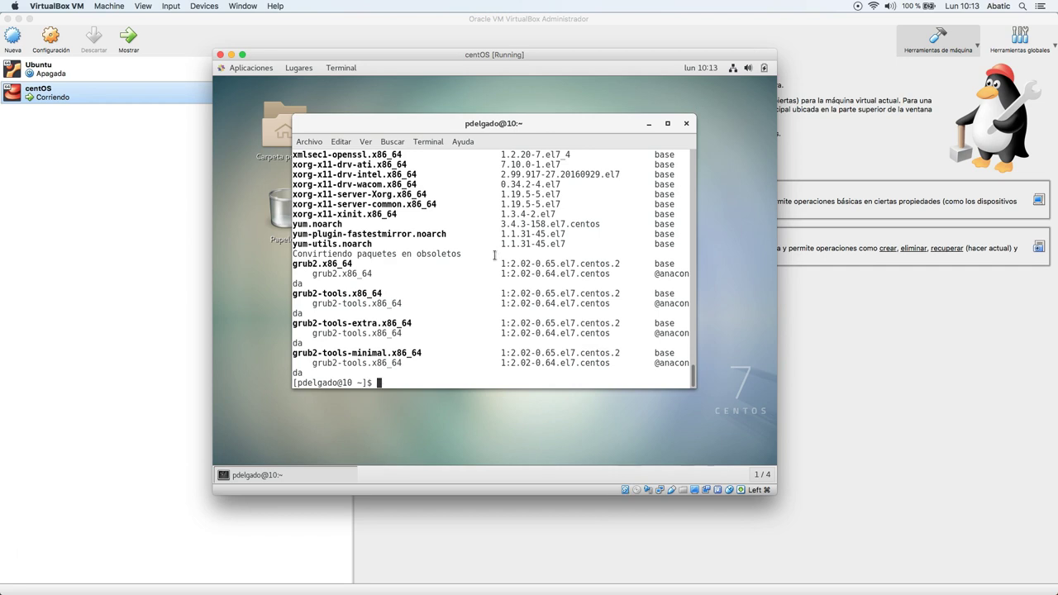
scroll(494, 254, up, 5)
scroll(494, 255, up, 12)
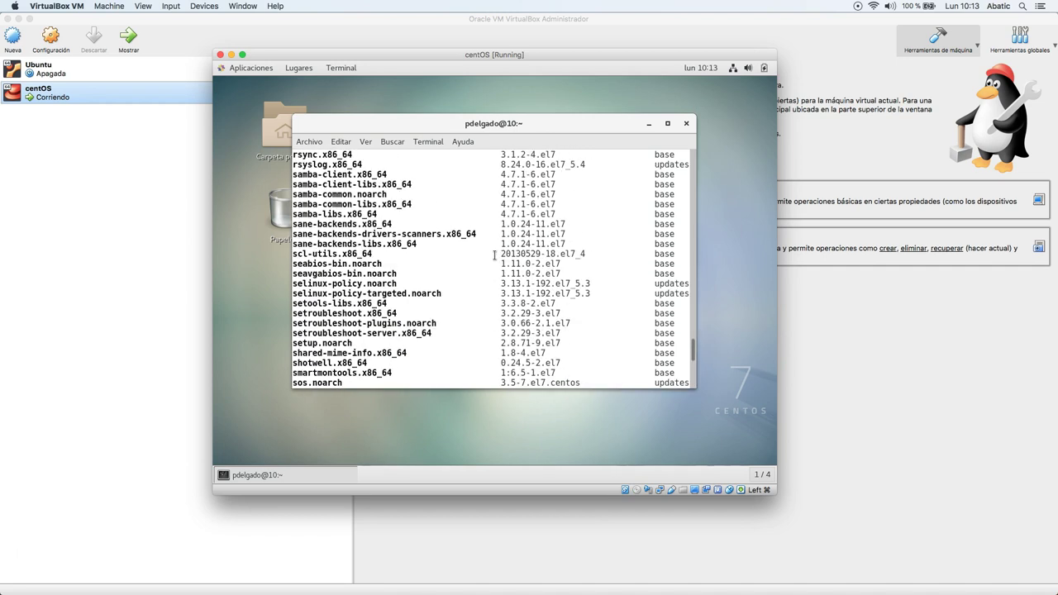
scroll(494, 254, up, 15)
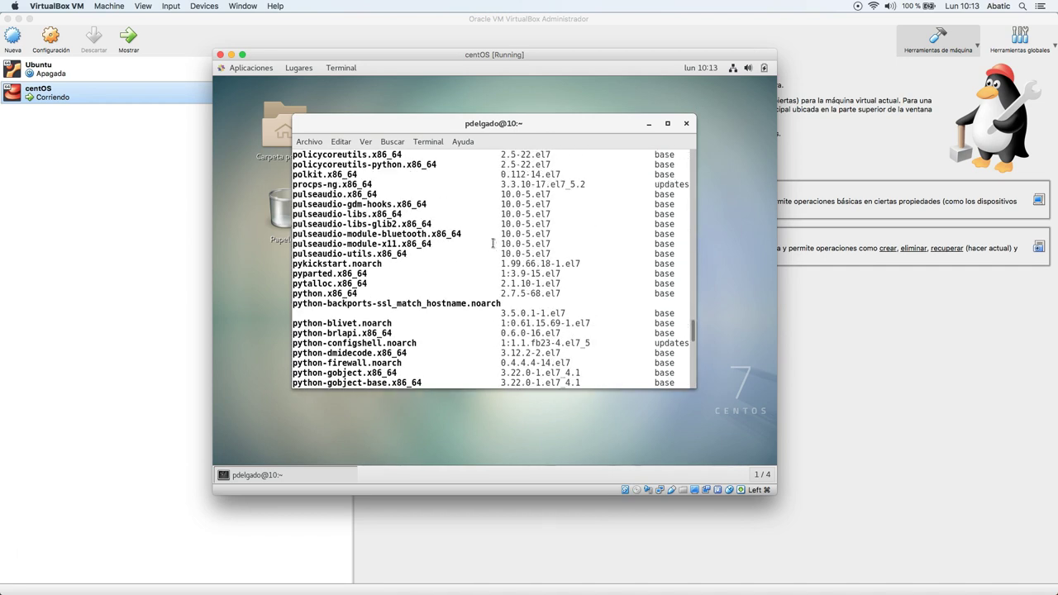
scroll(492, 242, up, 15)
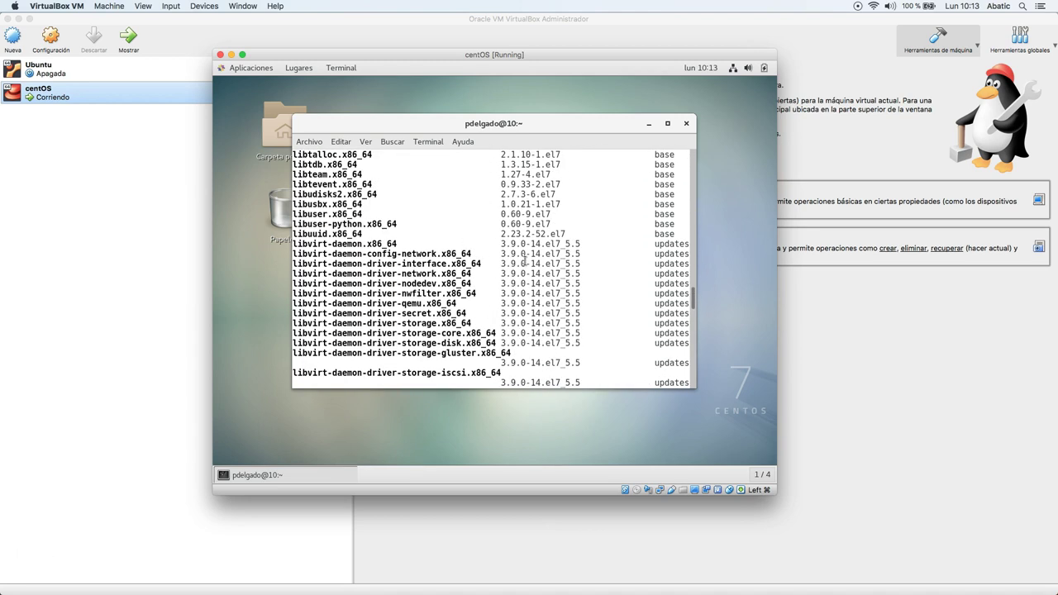
scroll(524, 259, down, 20)
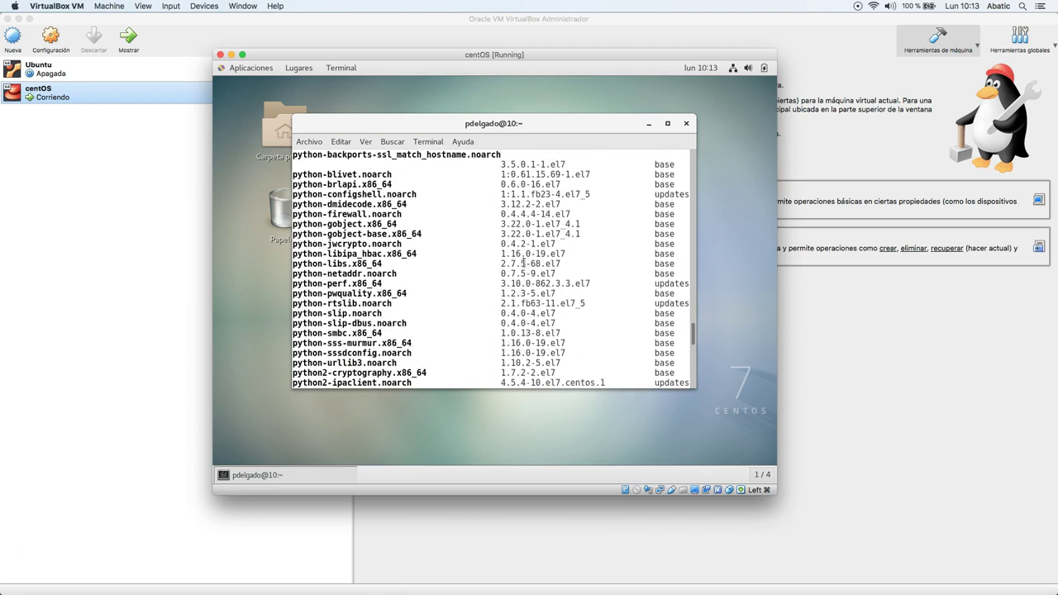
scroll(524, 259, down, 20)
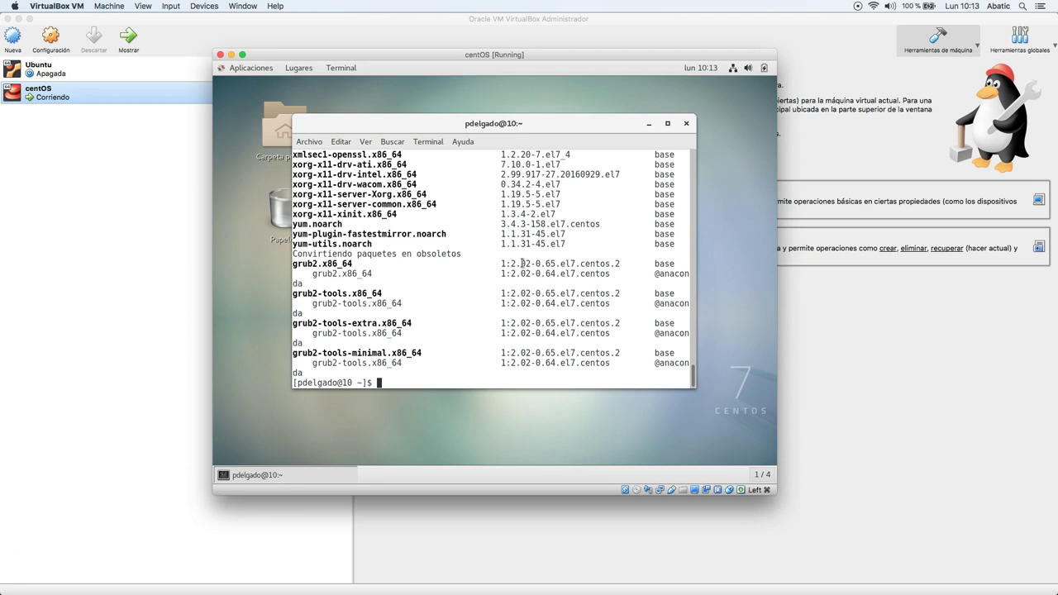
Write the command sudo yum -y update at the prompt, and erase it without running it.
text(sudo yum -y update)
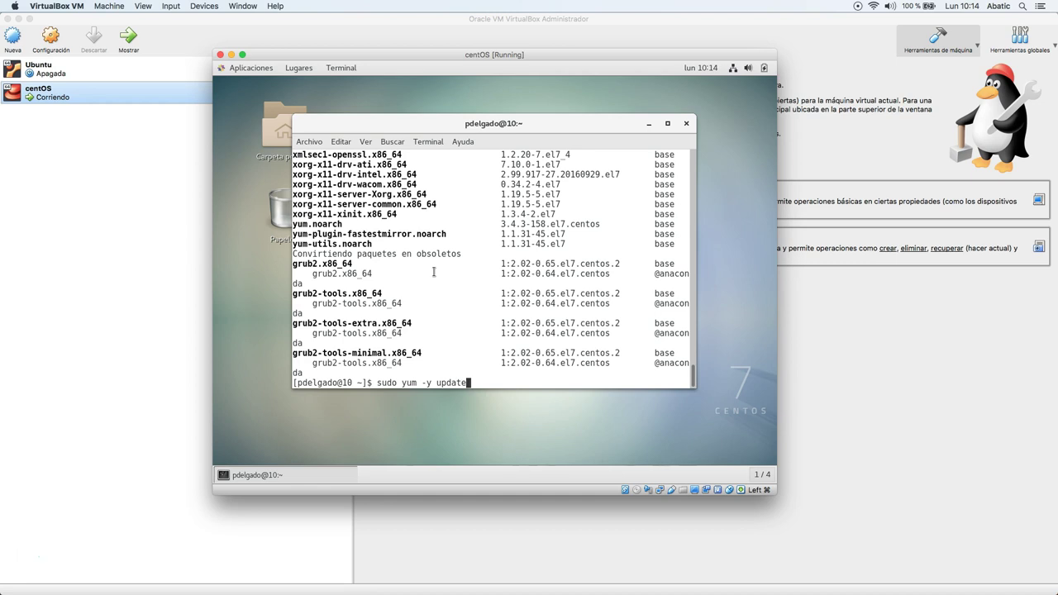
key(BackSpace)
key(BackSpace)
key(BackSpace)
key(BackSpace)
key(BackSpace)
key(BackSpace)
key(BackSpace)
key(BackSpace)
key(BackSpace)
key(BackSpace)
key(BackSpace)
key(BackSpace)
key(BackSpace)
key(BackSpace)
key(BackSpace)
key(BackSpace)
key(BackSpace)
key(BackSpace)
Write sudo yum clean header chained with a second yum clean command for packages, and erase the line without running it.
text(sudo yum clean header && sudio)
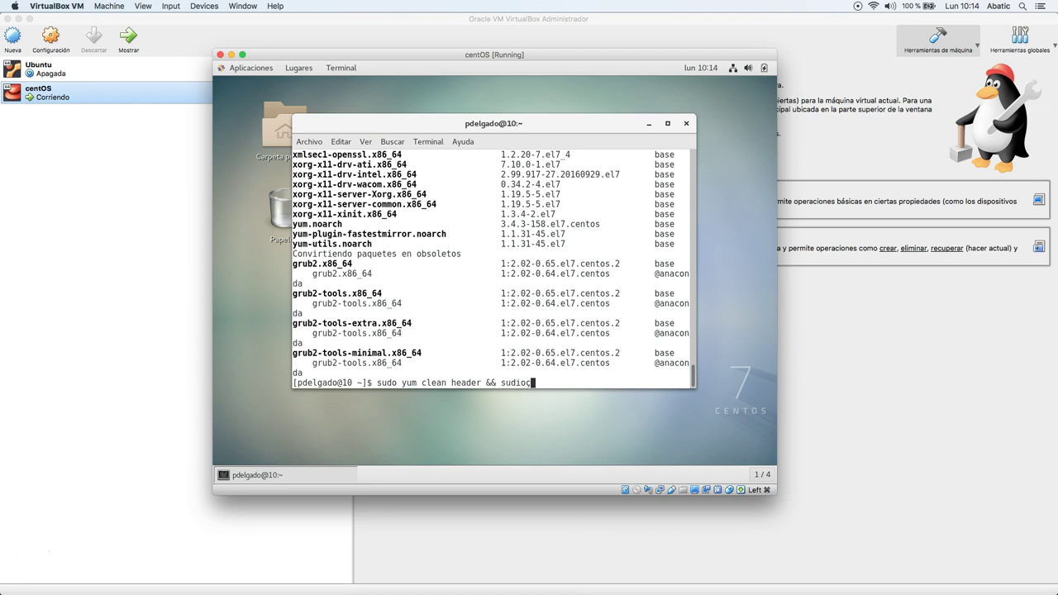
text( yum clean packge)
key(BackSpace)
key(BackSpace)
key(BackSpace)
key(BackSpace)
key(BackSpace)
key(BackSpace)
key(BackSpace)
key(BackSpace)
key(BackSpace)
key(BackSpace)
key(BackSpace)
key(BackSpace)
key(BackSpace)
key(BackSpace)
key(BackSpace)
key(BackSpace)
key(BackSpace)
key(BackSpace)
key(BackSpace)
key(BackSpace)
key(BackSpace)
key(BackSpace)
key(BackSpace)
key(BackSpace)
key(BackSpace)
key(BackSpace)
key(BackSpace)
key(BackSpace)
key(BackSpace)
key(BackSpace)
key(BackSpace)
key(BackSpace)
key(BackSpace)
key(BackSpace)
key(BackSpace)
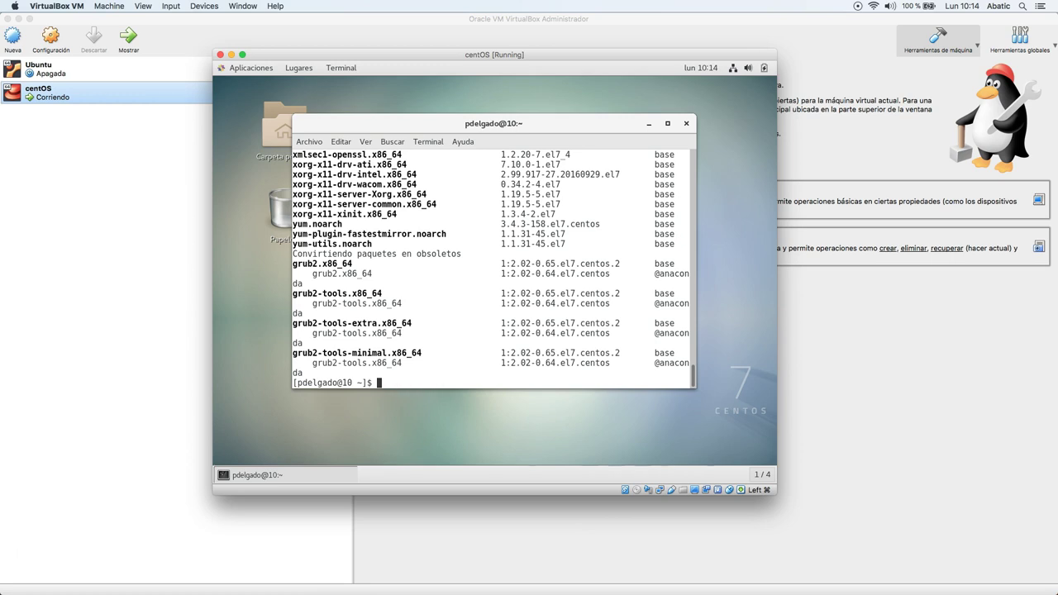
Clean all cached yum data with sudo yum clean all, and clear the terminal.
text(sudo yum clean all)
key(Return)
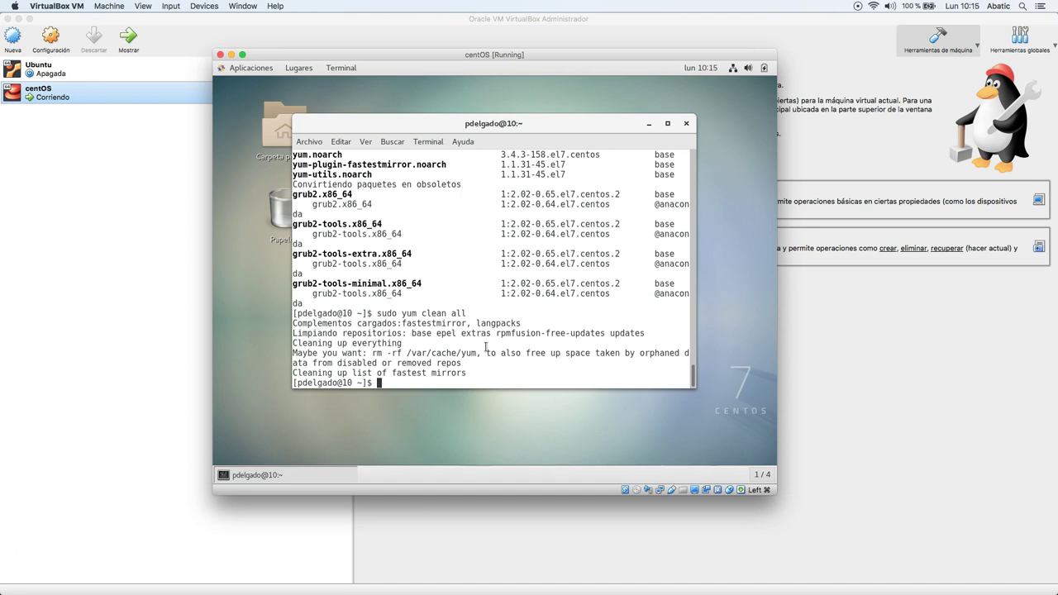
text(clear)
key(Return)
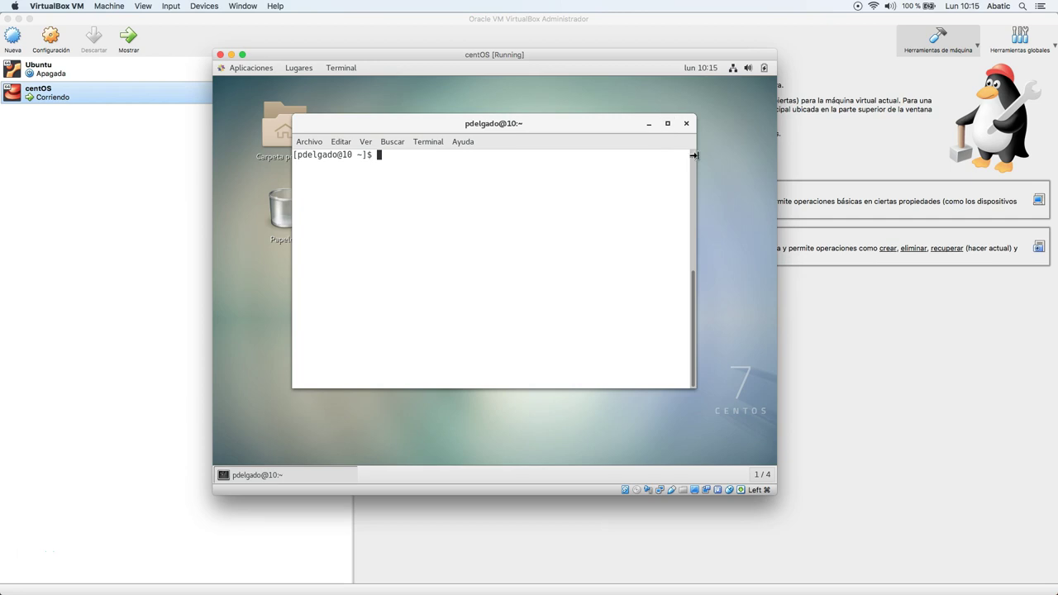
Minimize the terminal and launch Instalador de aplicaciones.
click(653, 126)
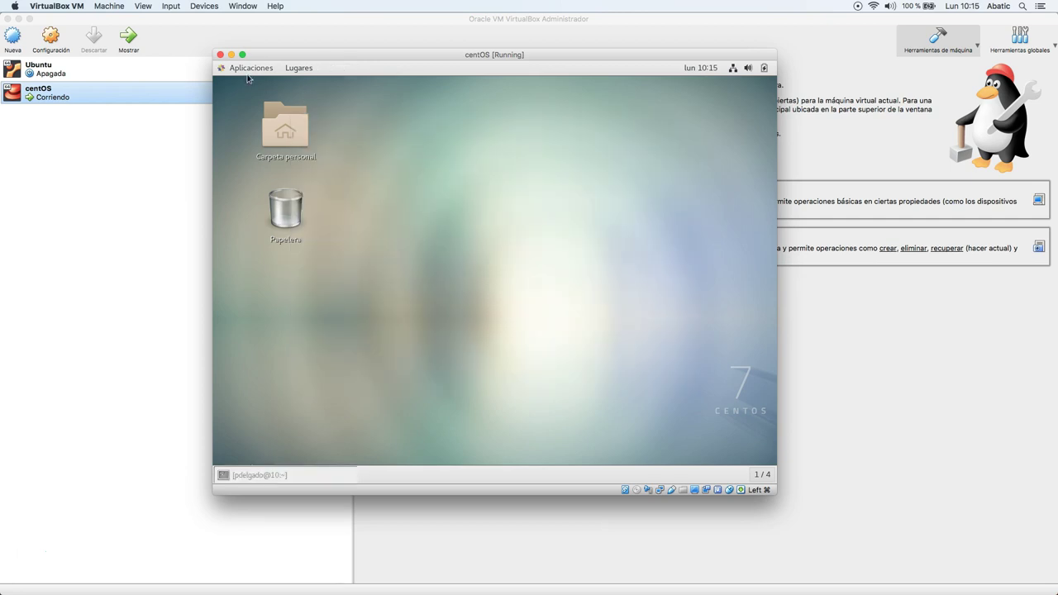
click(250, 68)
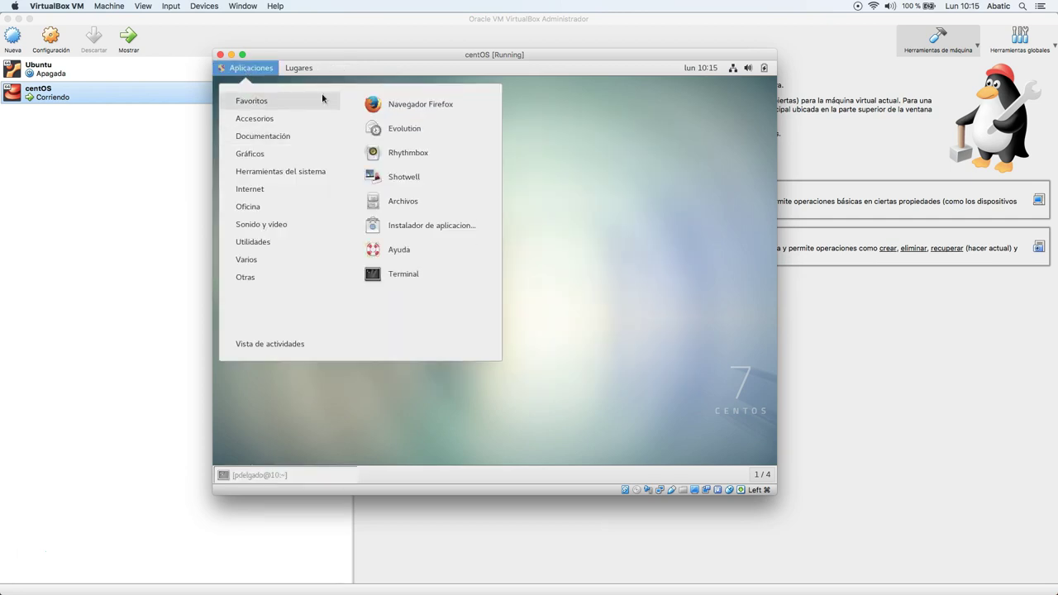
click(414, 220)
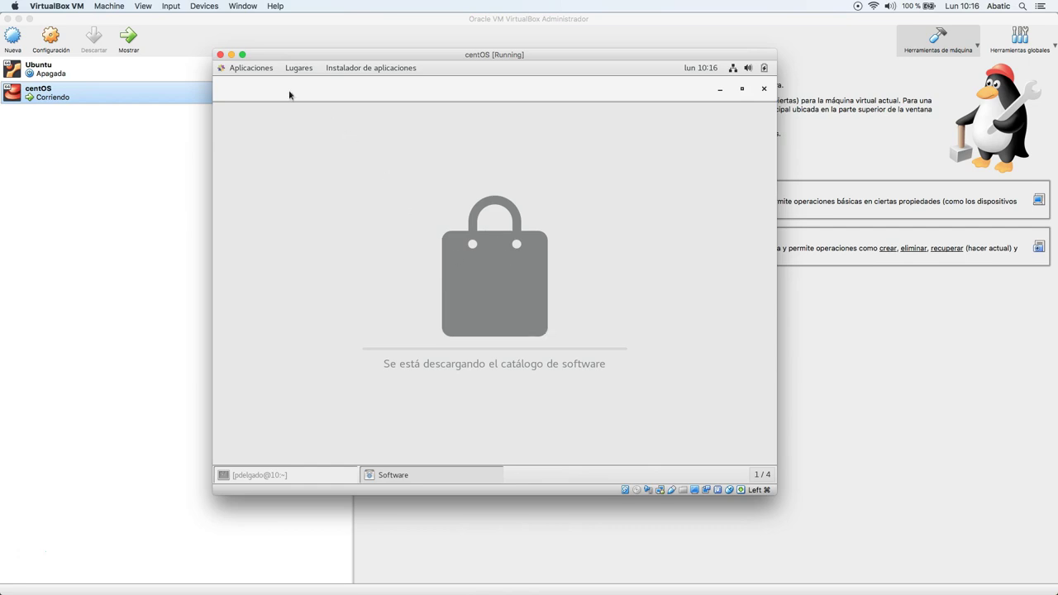
Bring up Instalador de aplicaciones again and search its catalogue for JuK.
click(272, 71)
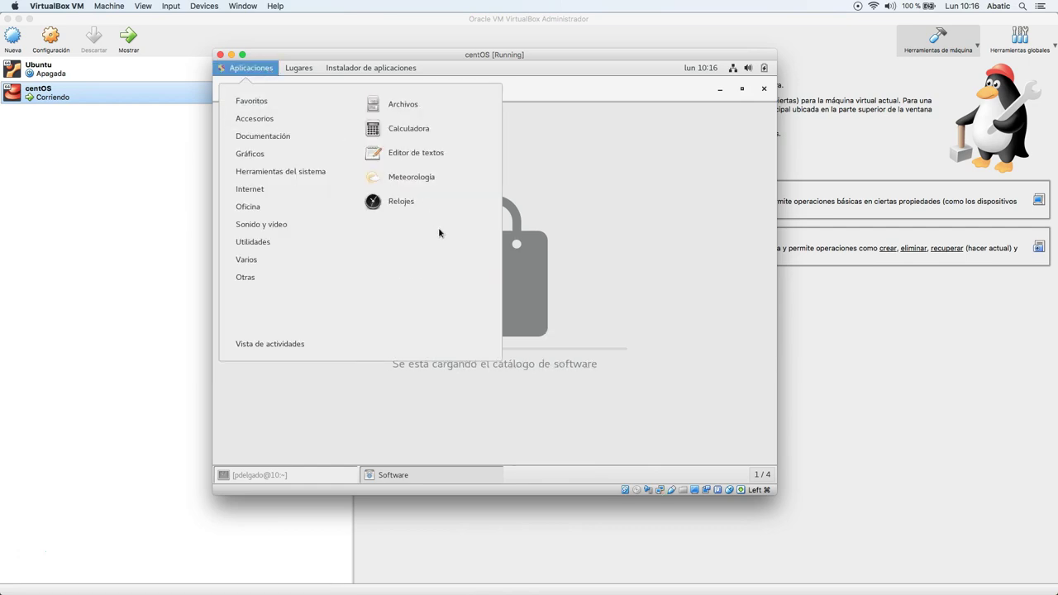
mouse_move(317, 99)
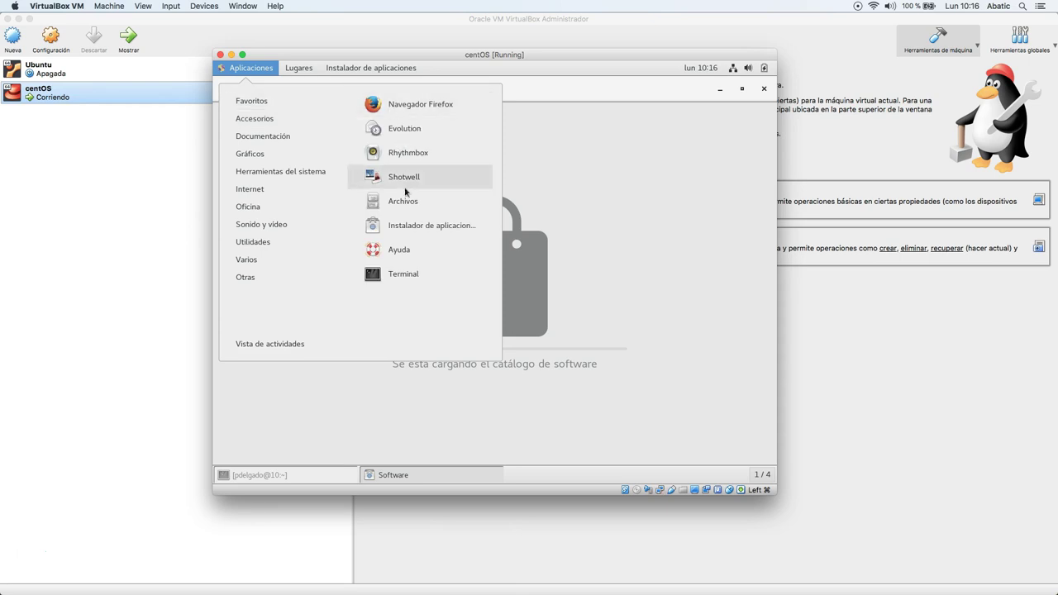
click(410, 224)
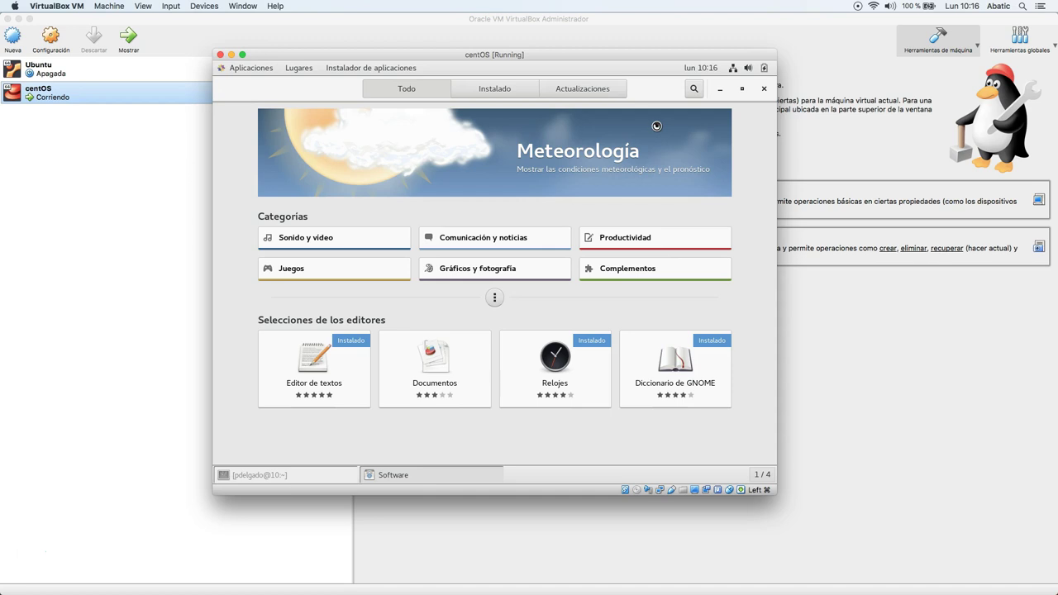
click(690, 88)
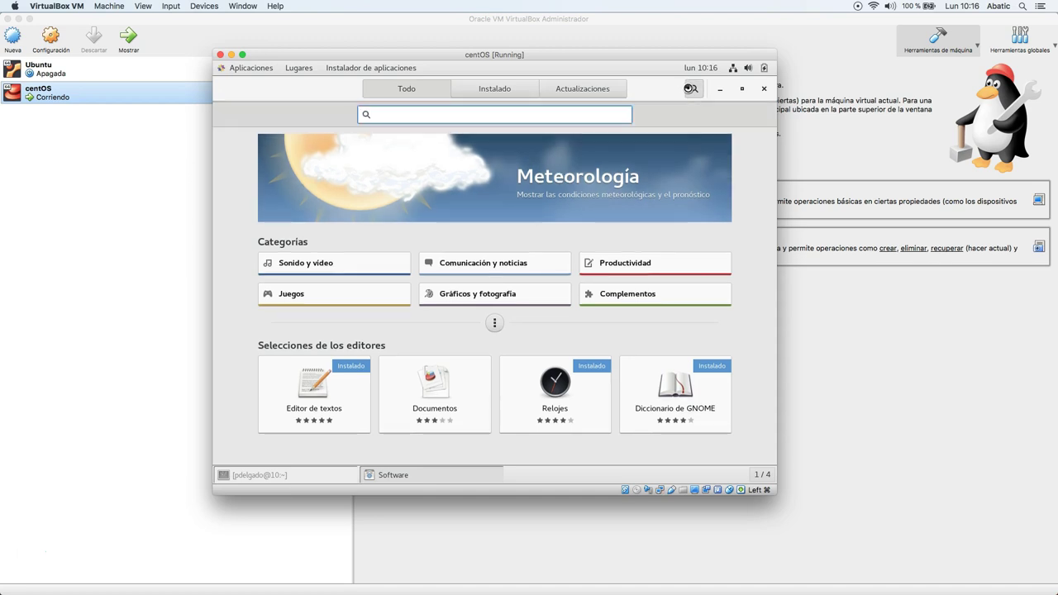
text(Juk)
click(690, 88)
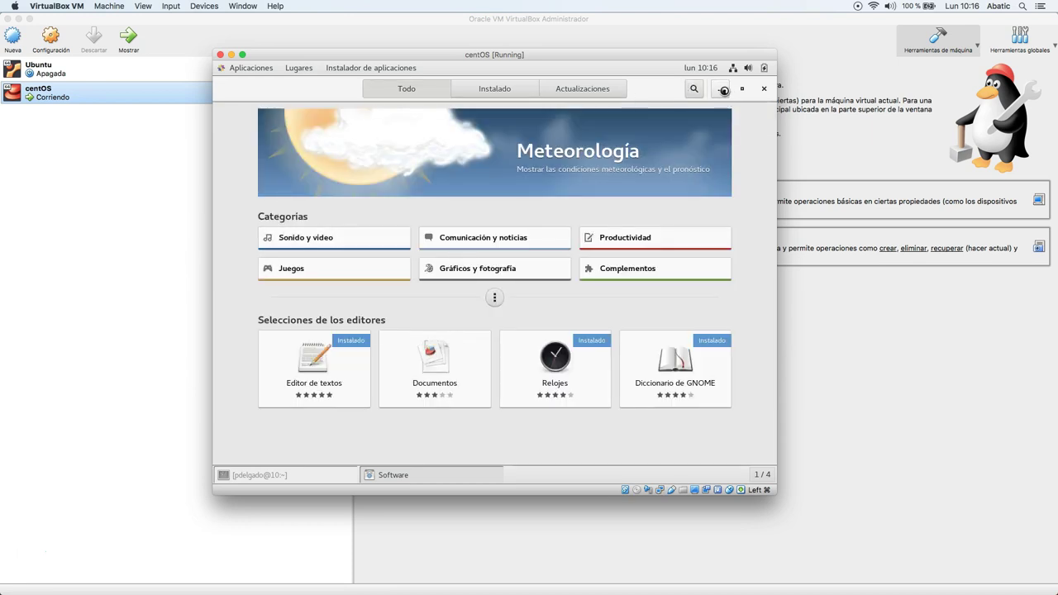
click(694, 89)
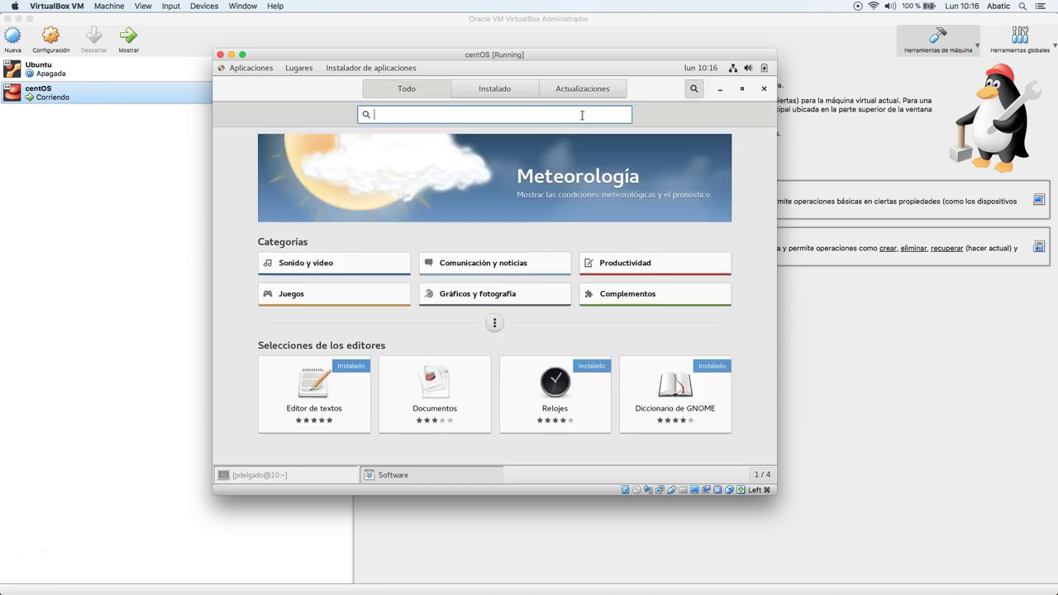
text(JuK)
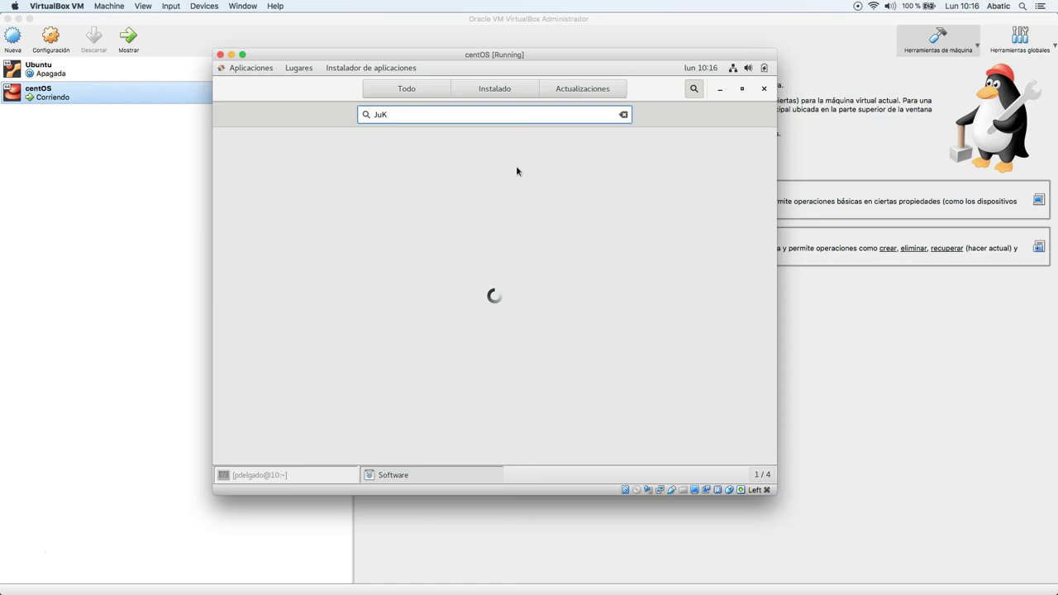
Switch between the installed applications and updates views, and return to the full software catalogue.
click(263, 69)
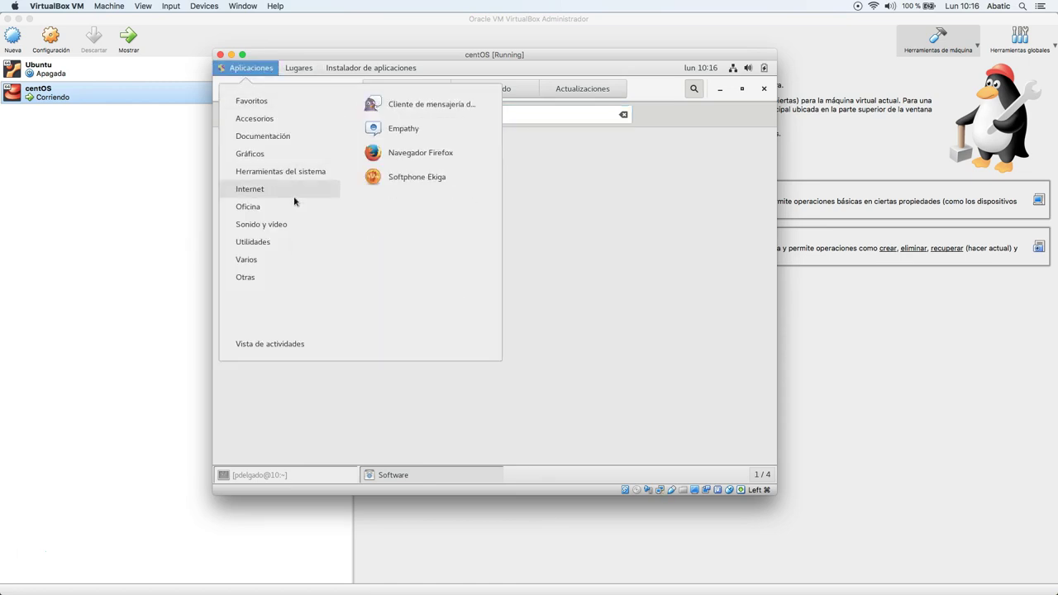
click(589, 215)
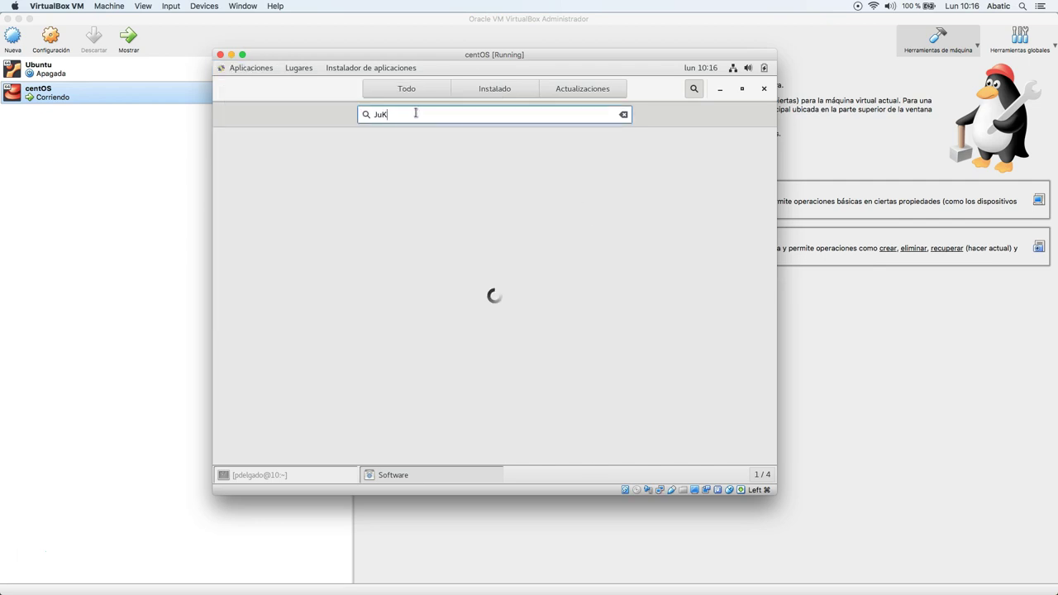
click(463, 95)
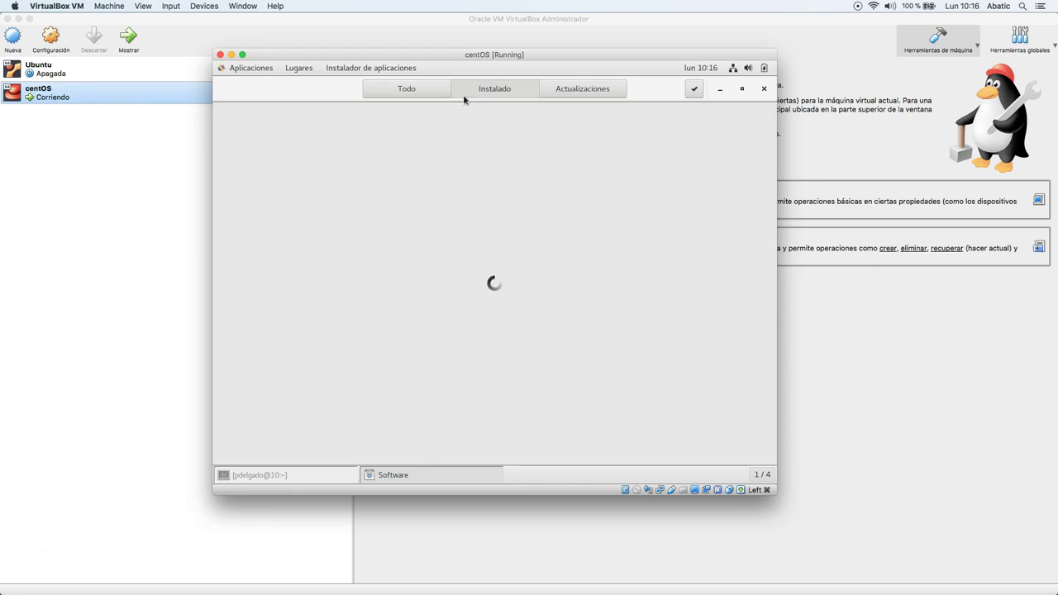
click(425, 91)
click(454, 93)
click(607, 94)
click(518, 91)
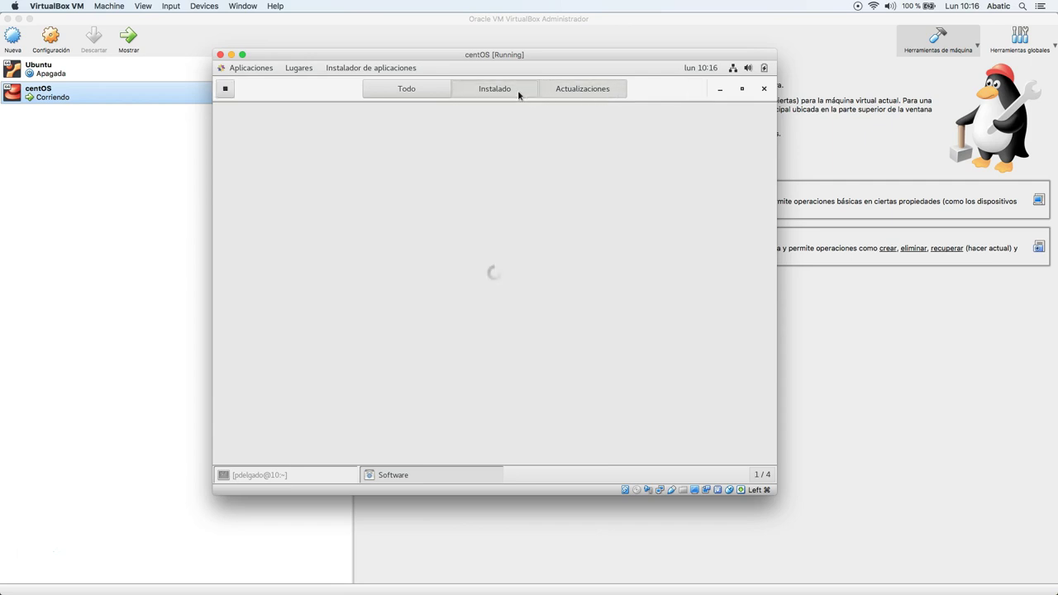
click(558, 91)
click(225, 91)
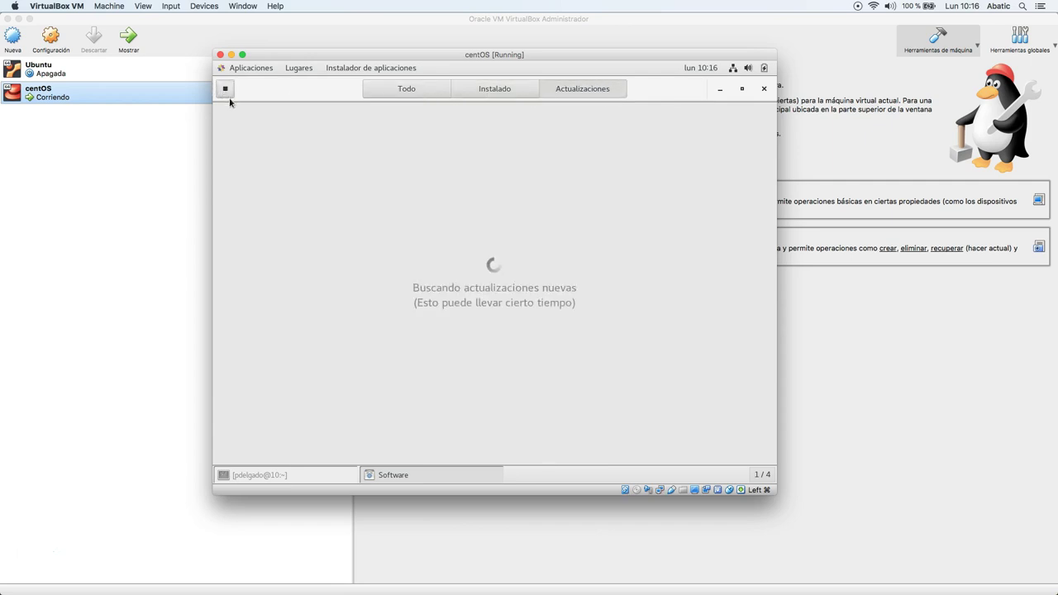
click(462, 91)
click(425, 89)
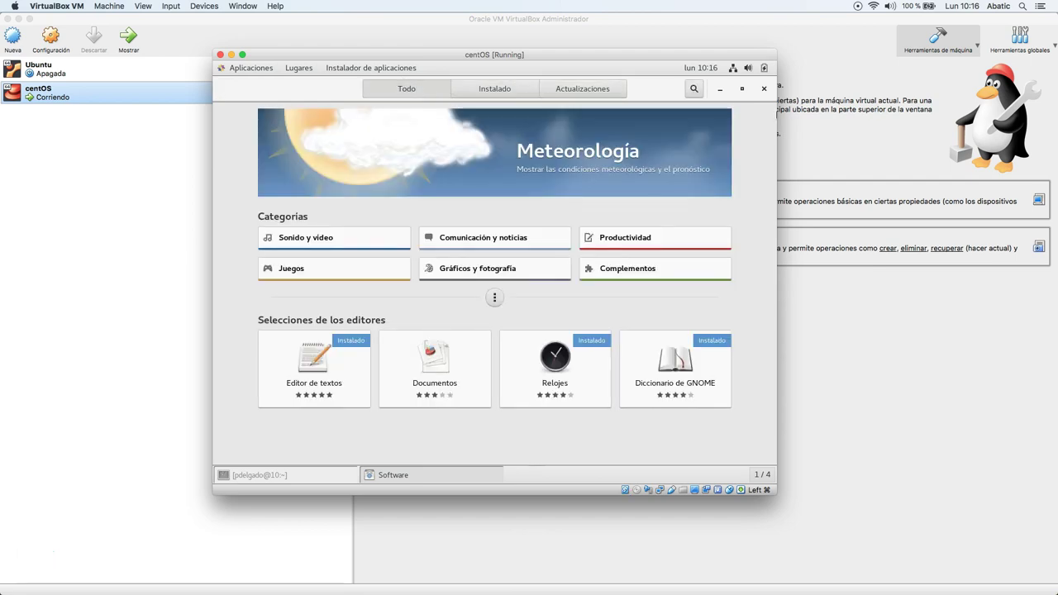
Search the software catalogue for JuK and open its details page.
click(693, 89)
text(JuK)
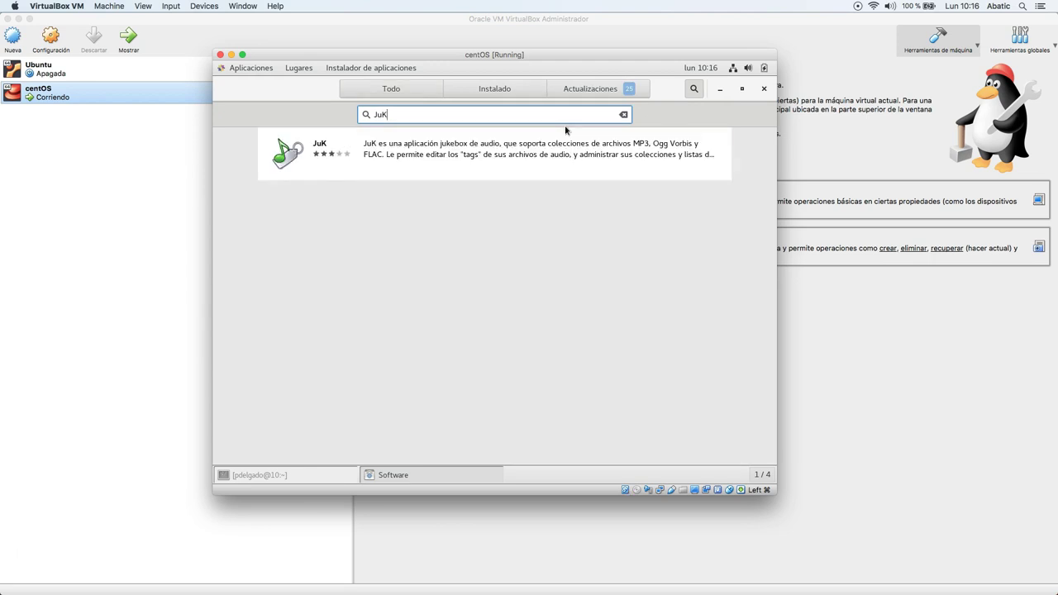
click(425, 147)
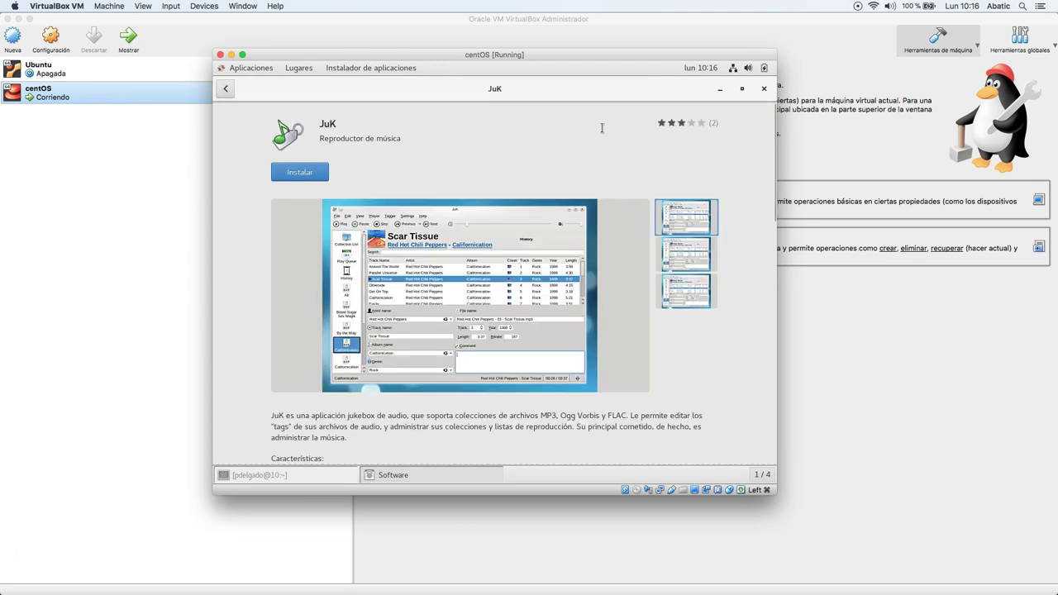
Look for JuK among the system's Sonido y video applications, and go back to the installer's search results.
click(255, 72)
mouse_move(331, 103)
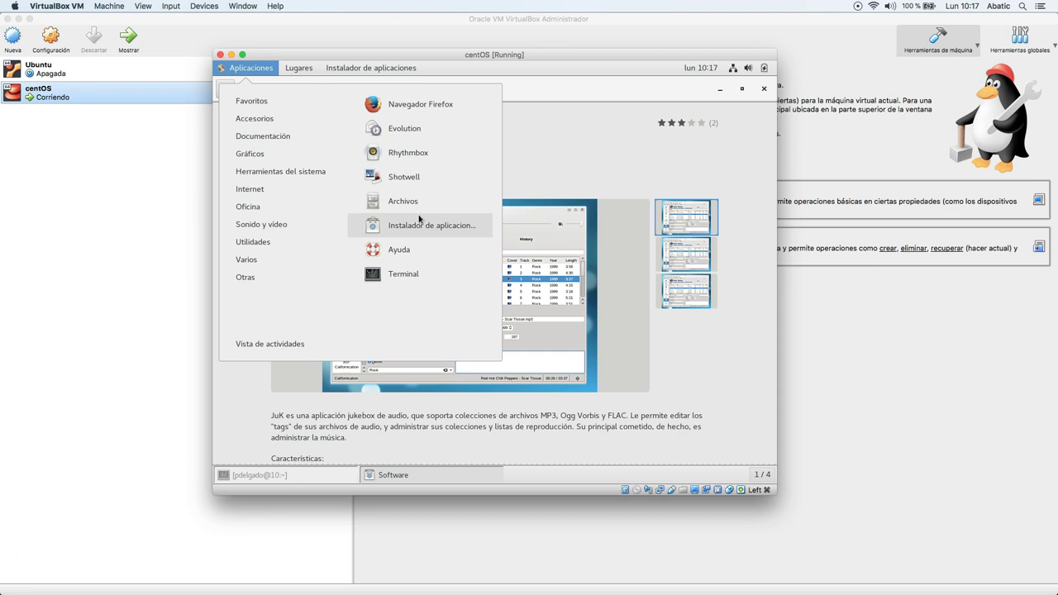
mouse_move(303, 223)
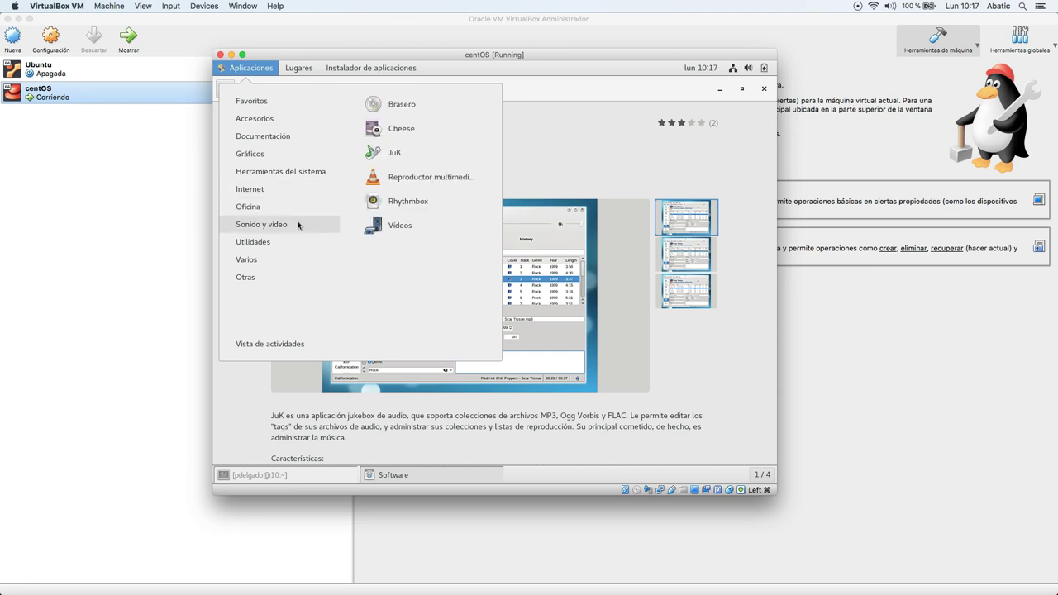
click(396, 157)
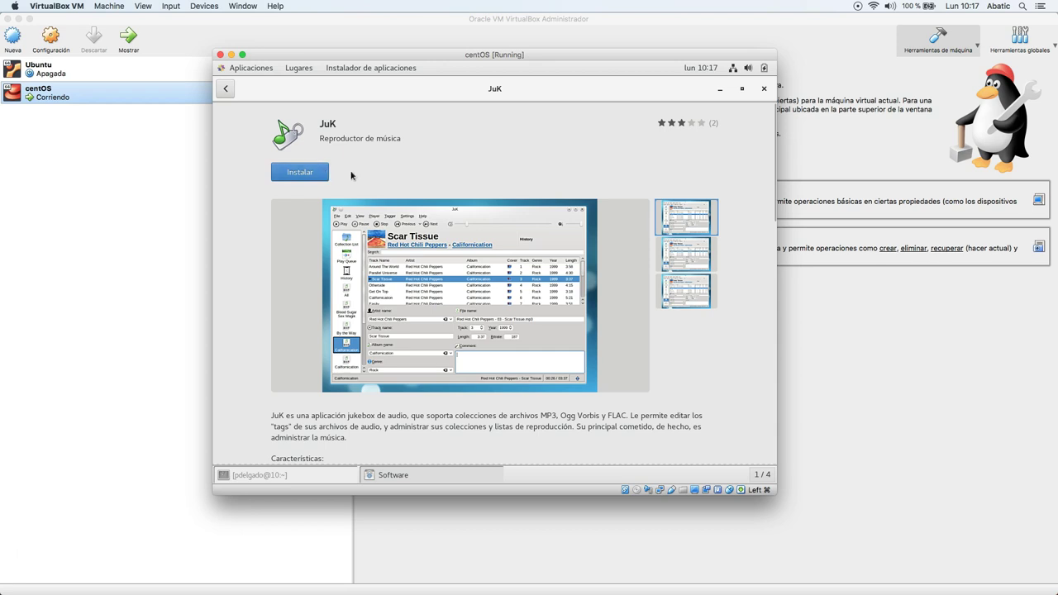
click(234, 91)
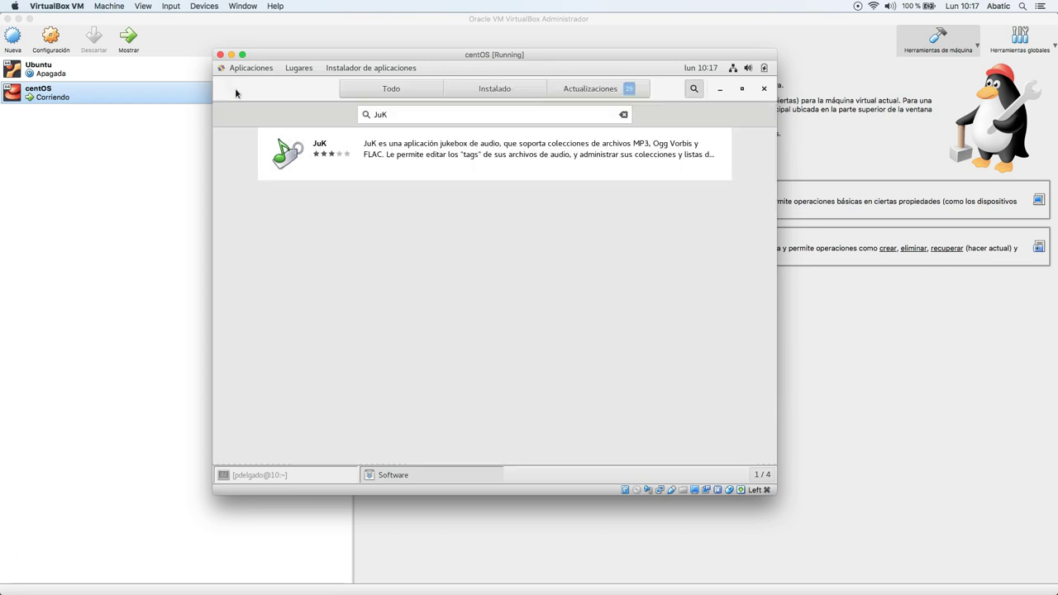
Review the whole list of installed applications, including the system applications and add-ons.
click(471, 91)
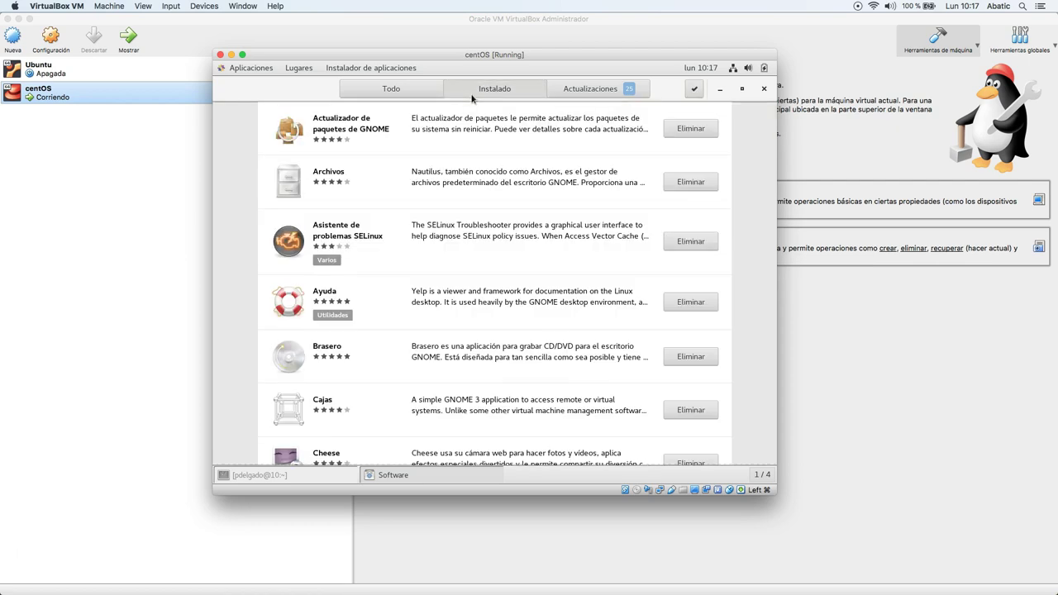
scroll(418, 310, down, 5)
scroll(418, 314, down, 15)
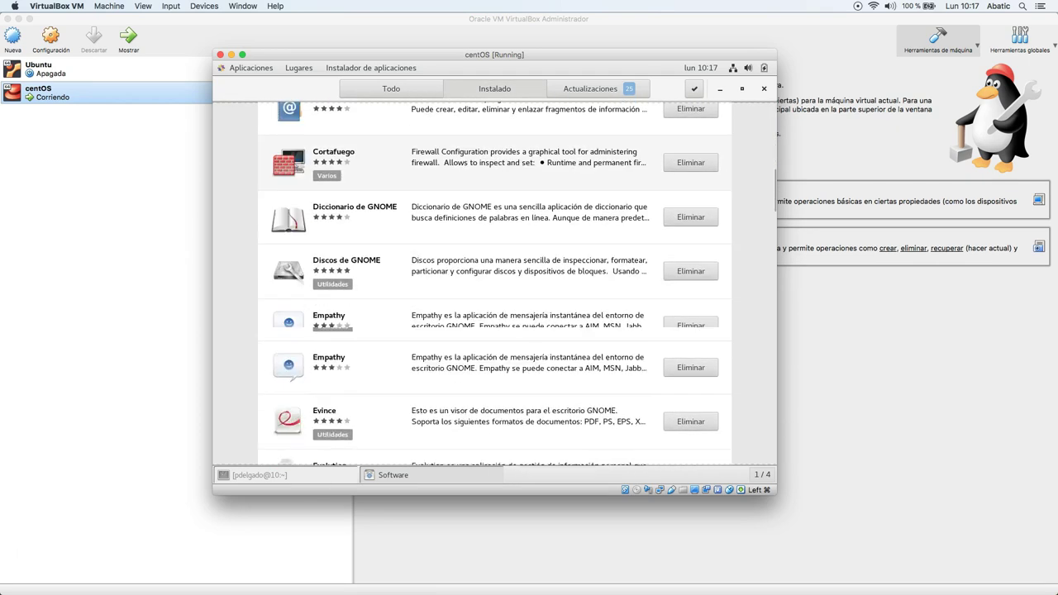
scroll(415, 315, down, 15)
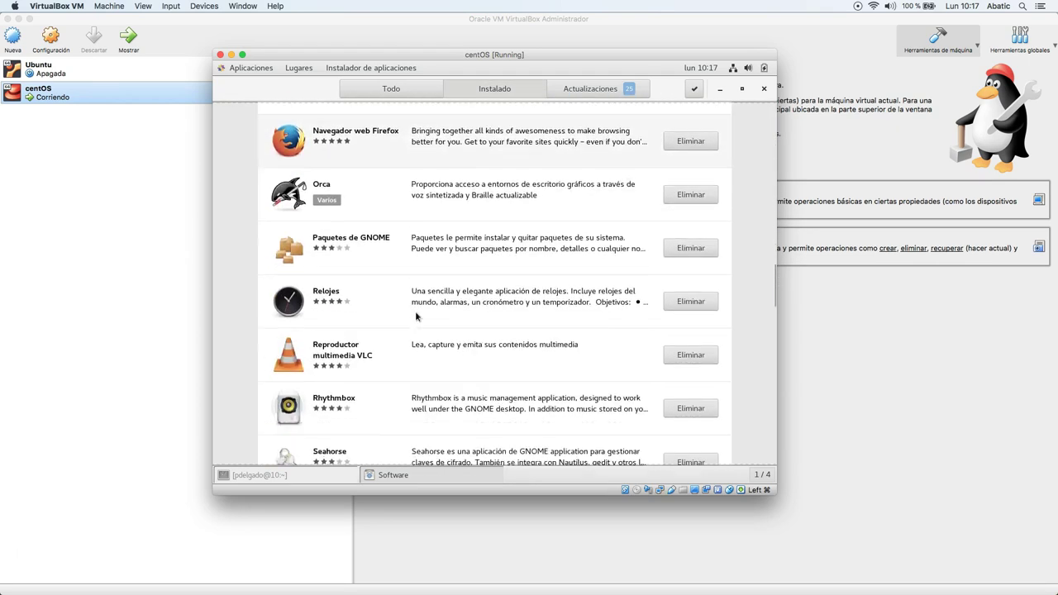
scroll(417, 316, down, 15)
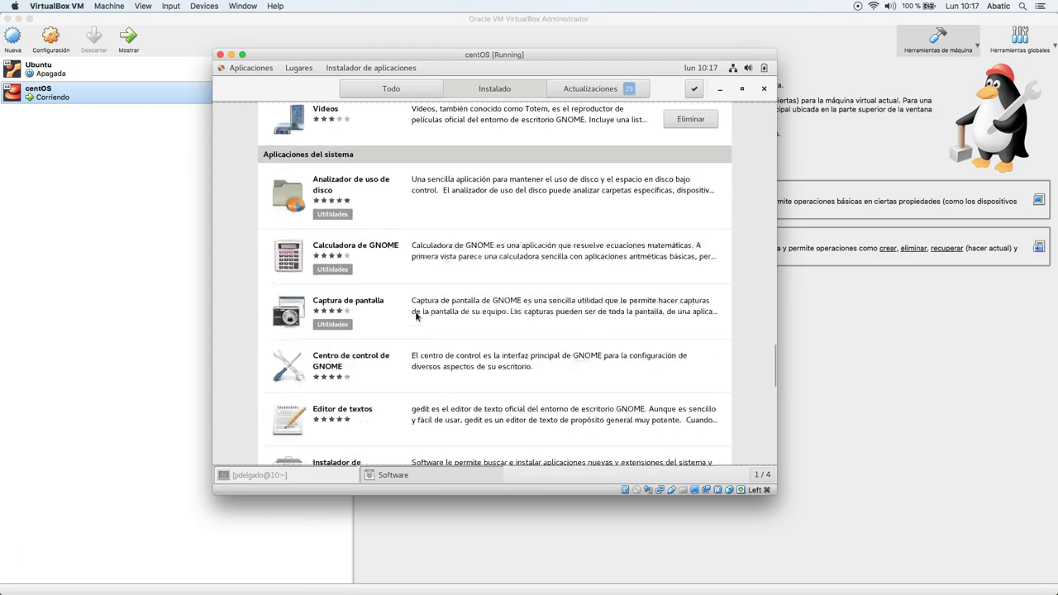
scroll(415, 317, up, 15)
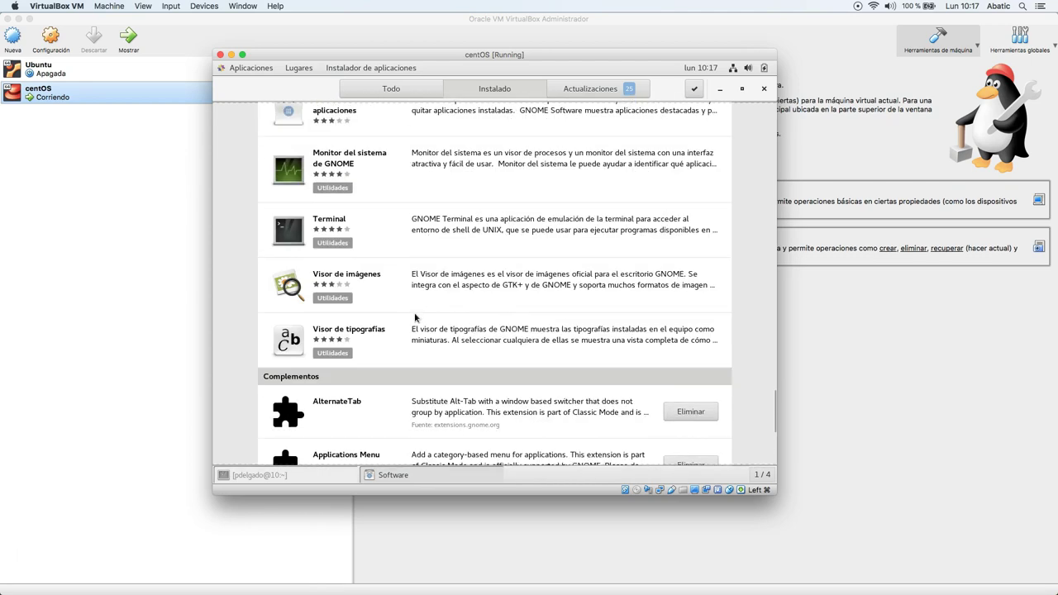
scroll(416, 315, up, 15)
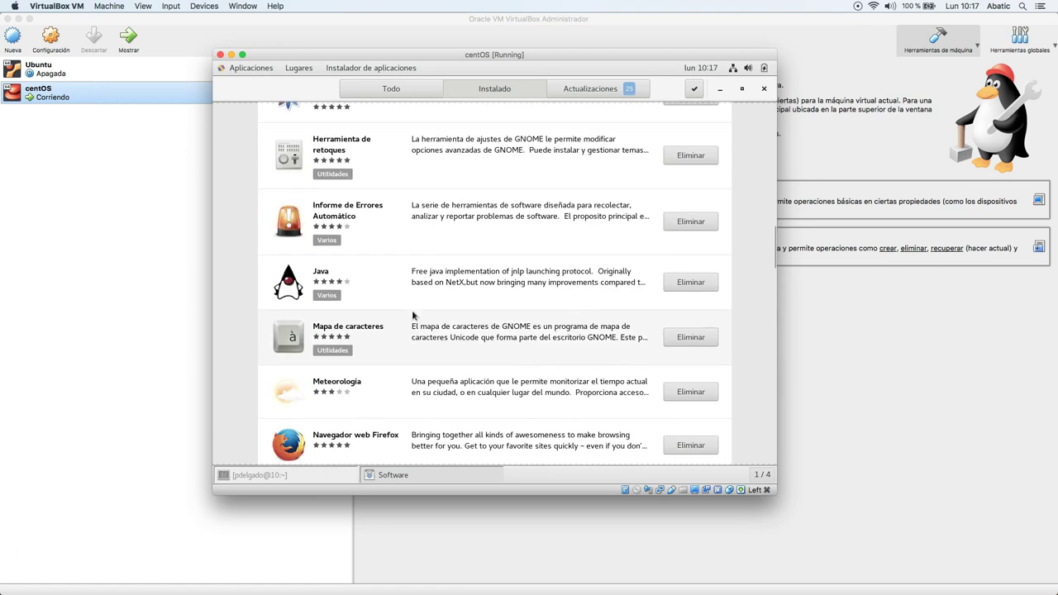
scroll(403, 315, up, 3)
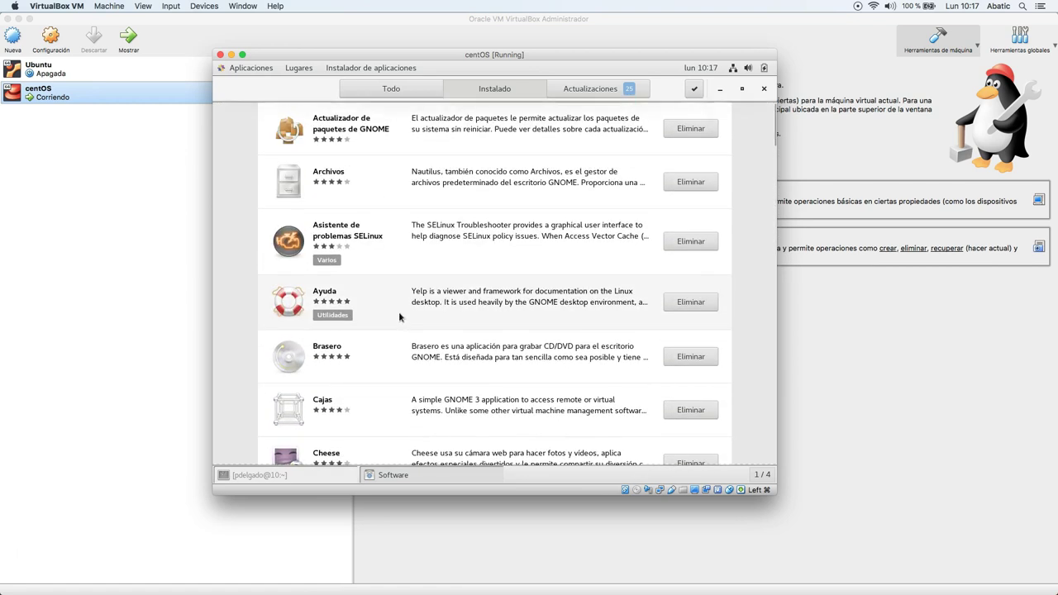
Review the full list of pending updates for the operating system, applications and add-ons.
click(593, 89)
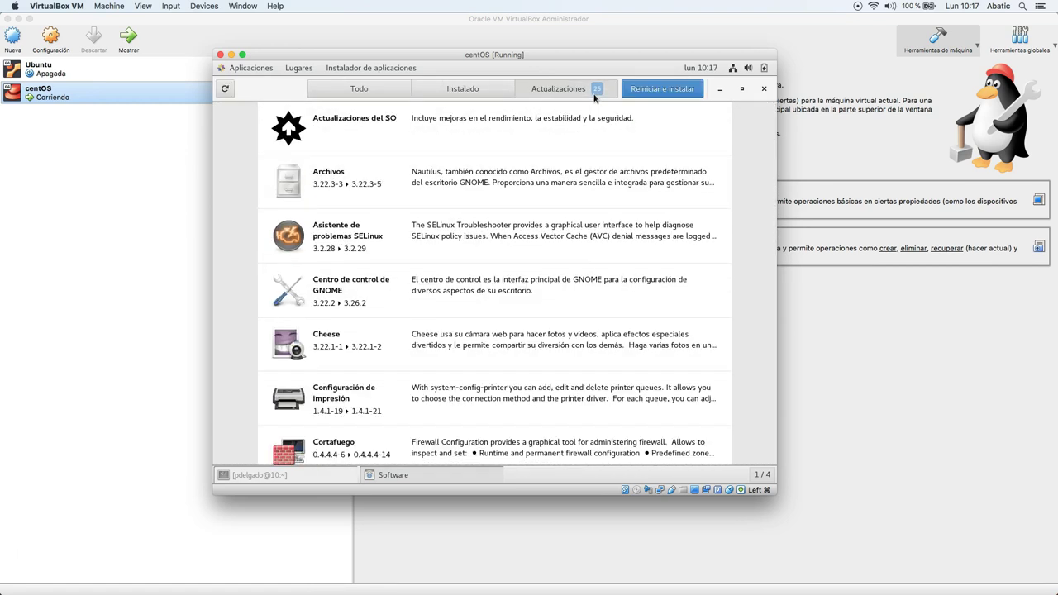
scroll(535, 214, down, 4)
scroll(536, 214, down, 15)
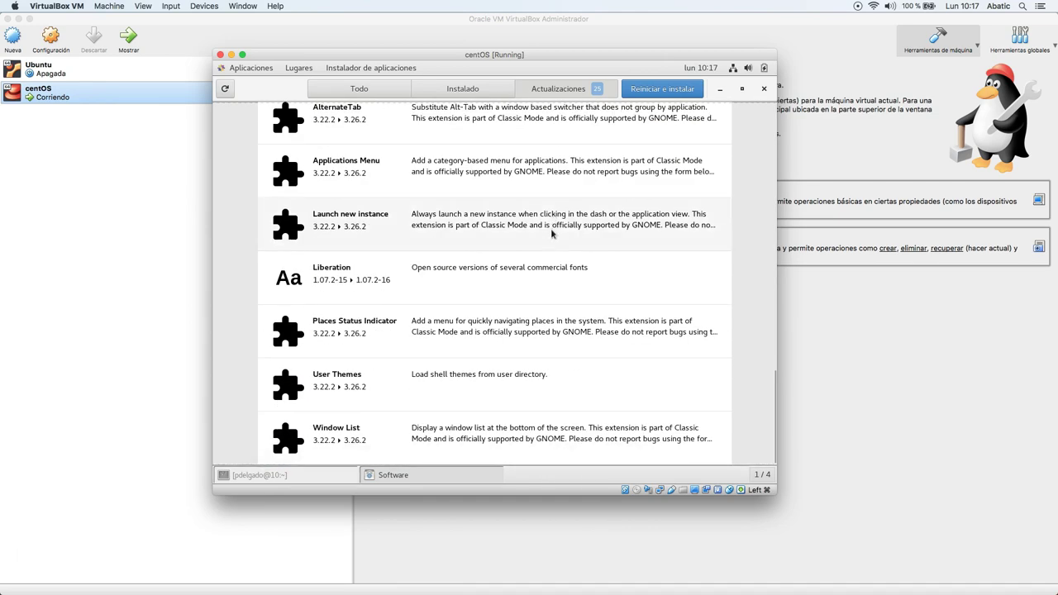
scroll(554, 218, up, 15)
scroll(549, 235, up, 2)
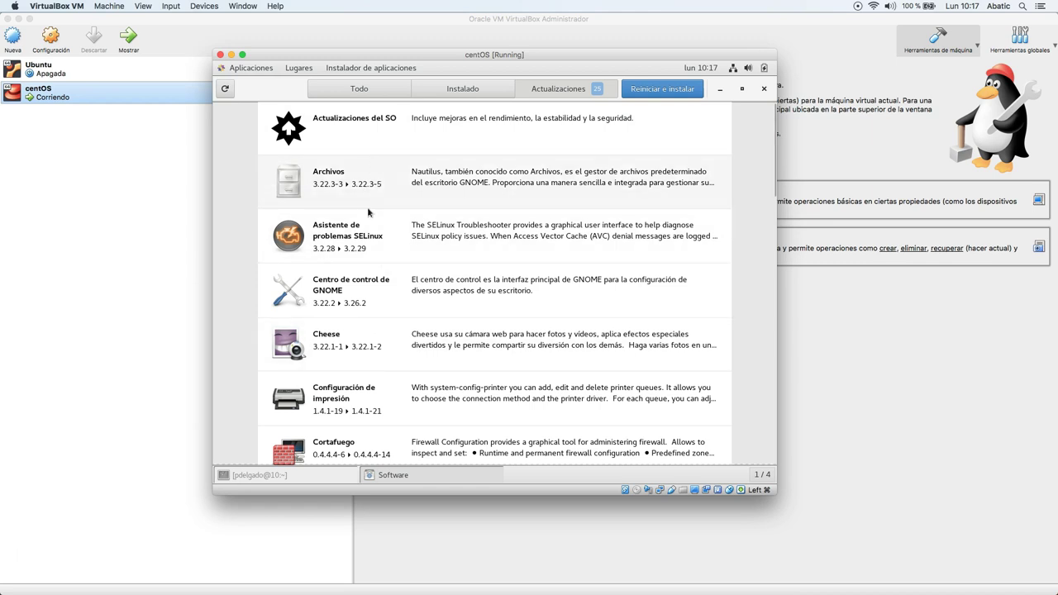
Find JuK once more in the full catalogue, view its details page, and close Instalador de aplicaciones.
click(496, 89)
click(425, 89)
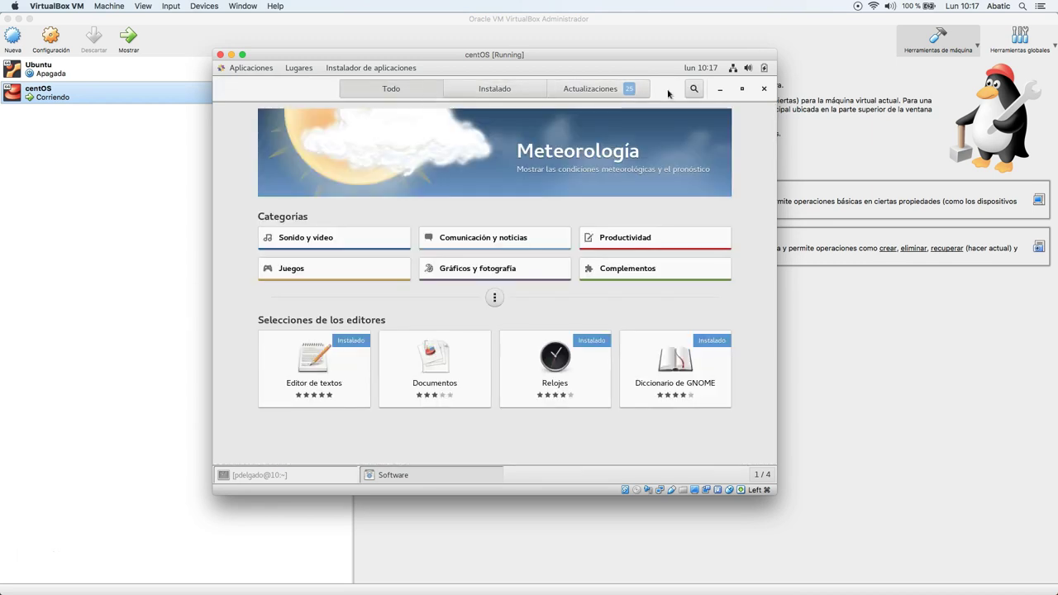
click(692, 88)
text(JuK)
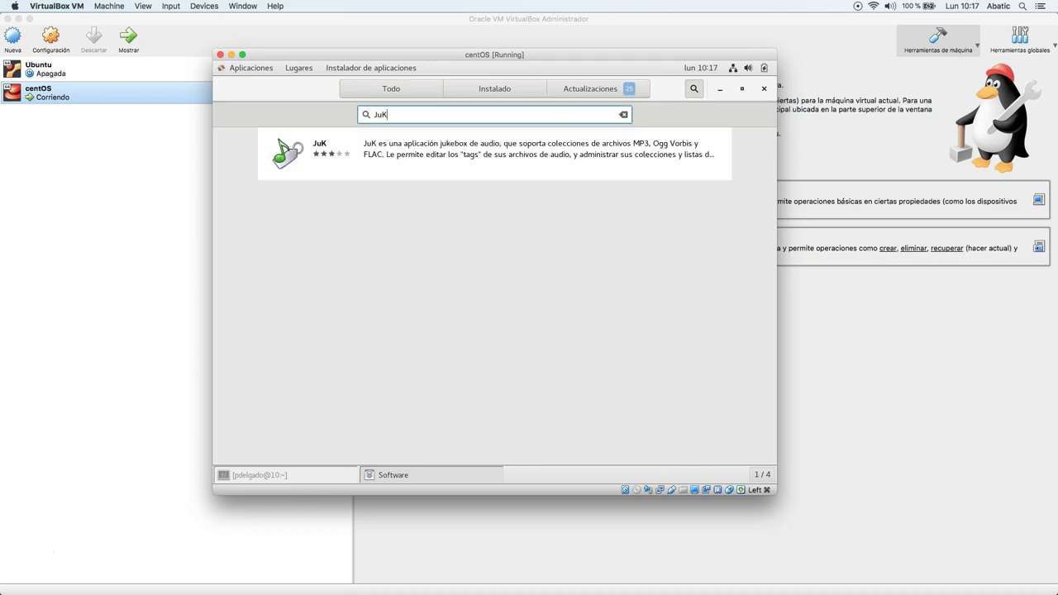
click(510, 162)
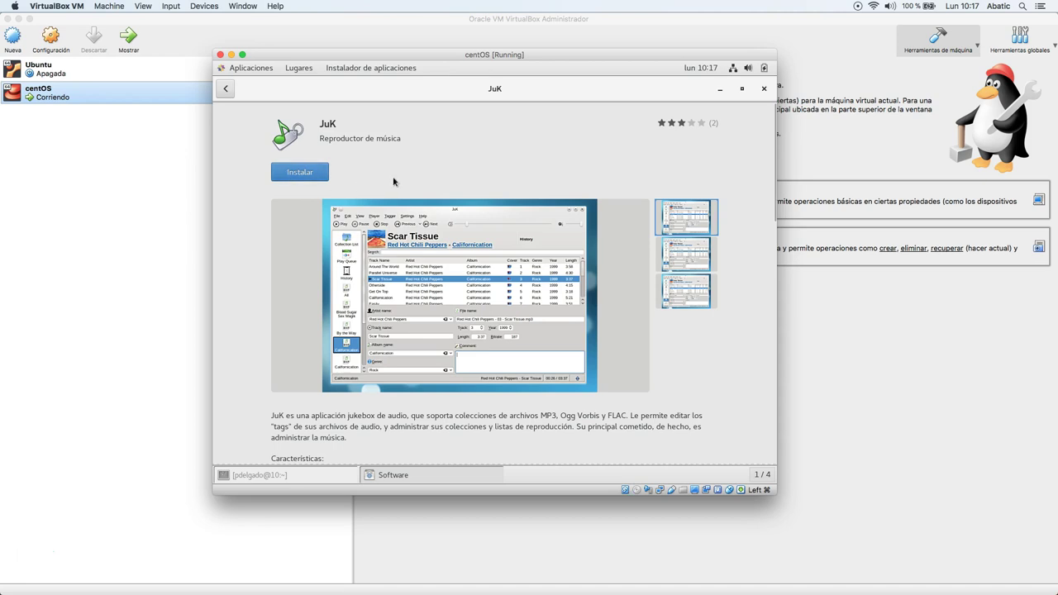
click(226, 89)
click(765, 90)
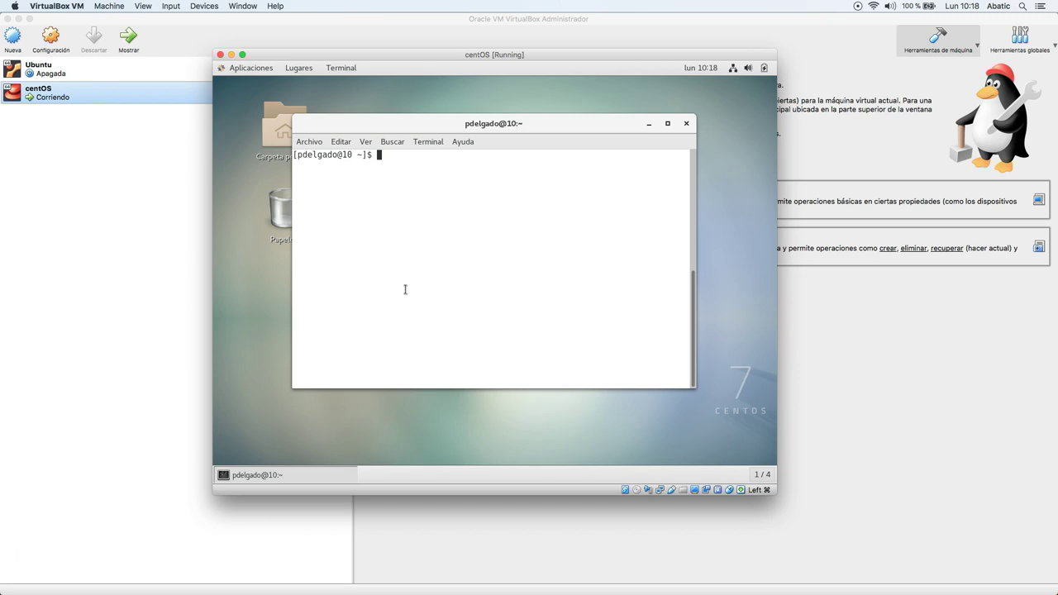
text(sudo s)
key(BackSpace)
text(yum remove)
text(pidgin && sudo )
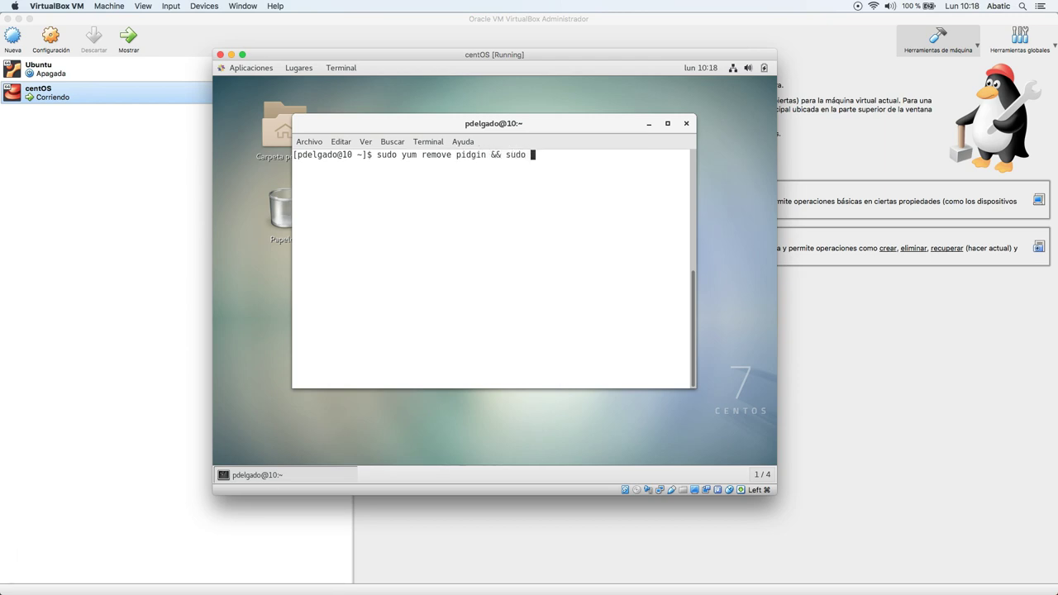
text(yum remove git)
drag(486, 155, 378, 155)
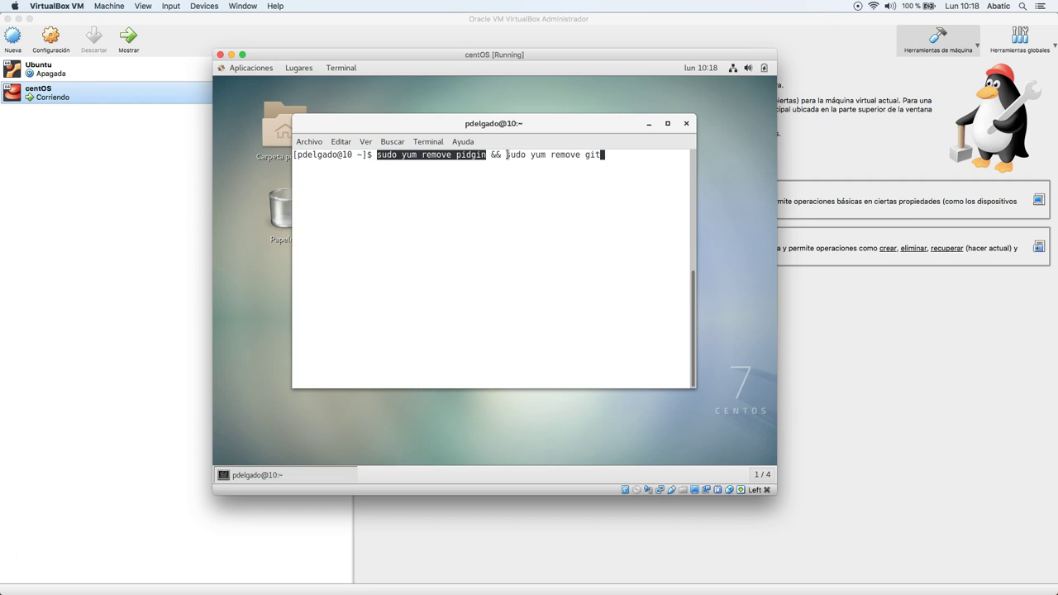
drag(505, 155, 609, 155)
click(608, 156)
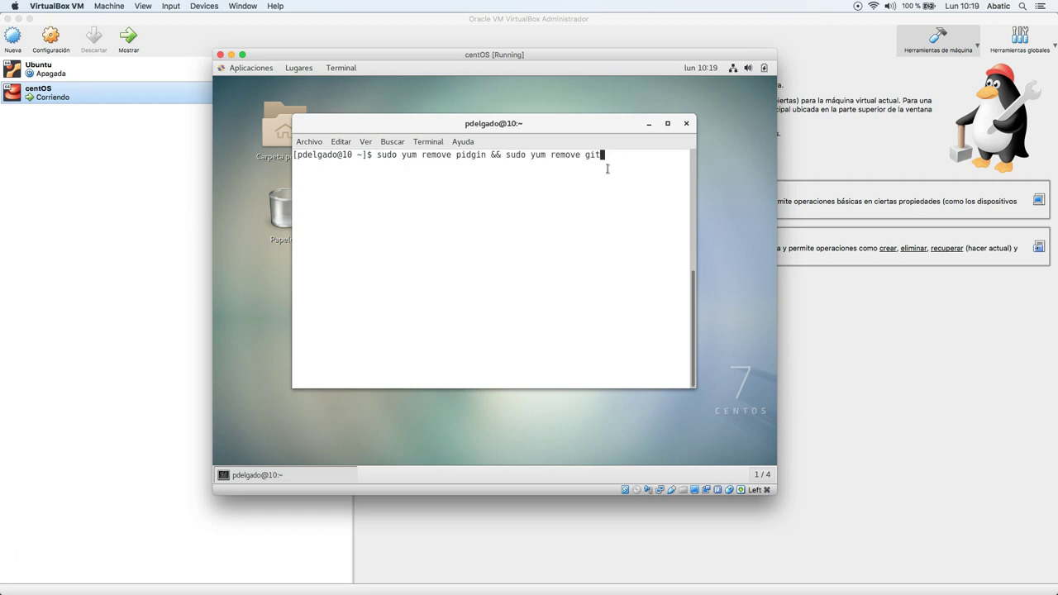
key(BackSpace)
key(BackSpace)
key(BackSpace)
key(BackSpace)
key(BackSpace)
key(BackSpace)
key(BackSpace)
key(BackSpace)
key(BackSpace)
key(BackSpace)
key(BackSpace)
key(BackSpace)
key(BackSpace)
key(BackSpace)
key(BackSpace)
key(BackSpace)
key(BackSpace)
key(BackSpace)
key(BackSpace)
key(BackSpace)
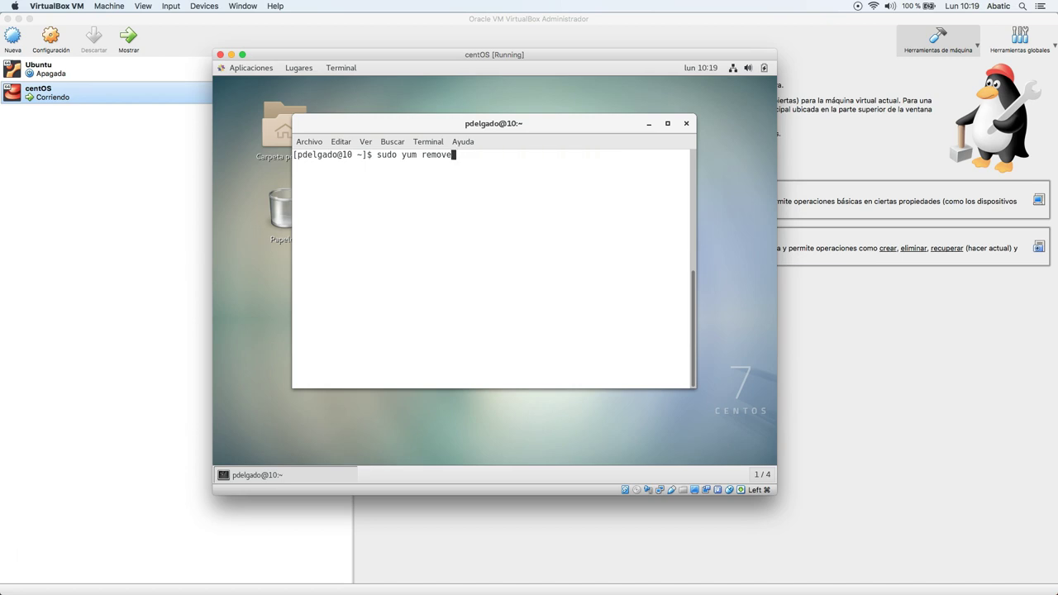
Remove pidgin and git together with a single sudo yum remove command, and accept the transaction.
text(sudo yum remove pidgin)
key(BackSpace)
key(BackSpace)
text(n git)
key(Return)
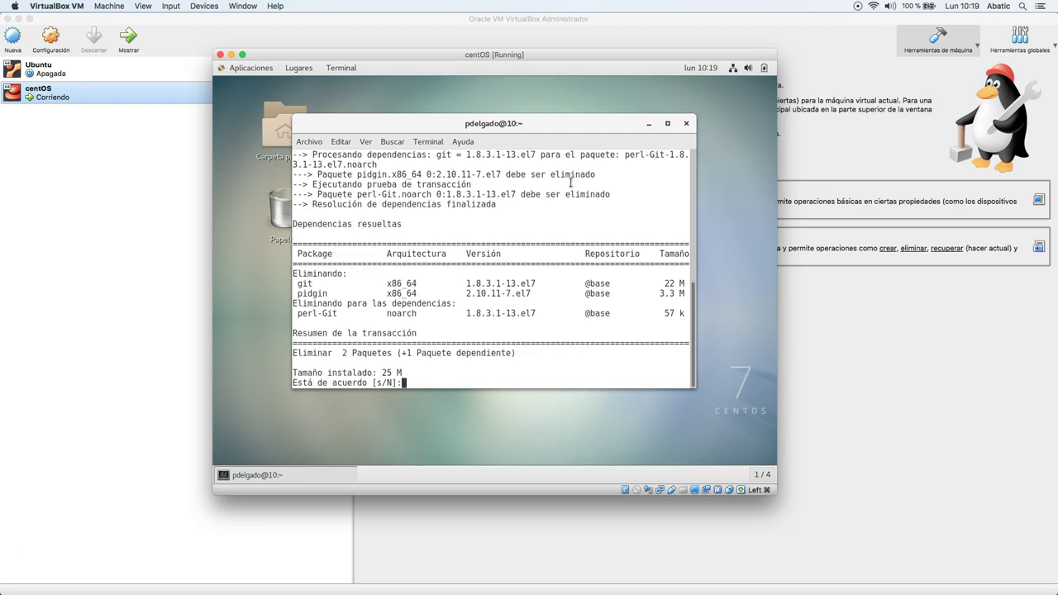
text(s)
key(Return)
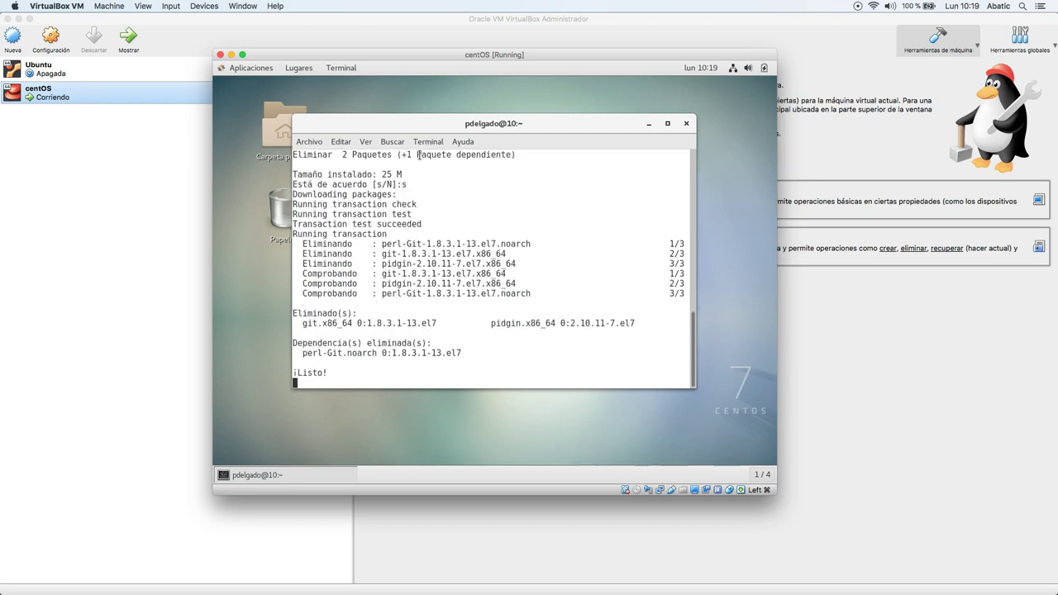
Check whether git and pidgin still run as terminal commands, and clear the terminal screen.
text(git)
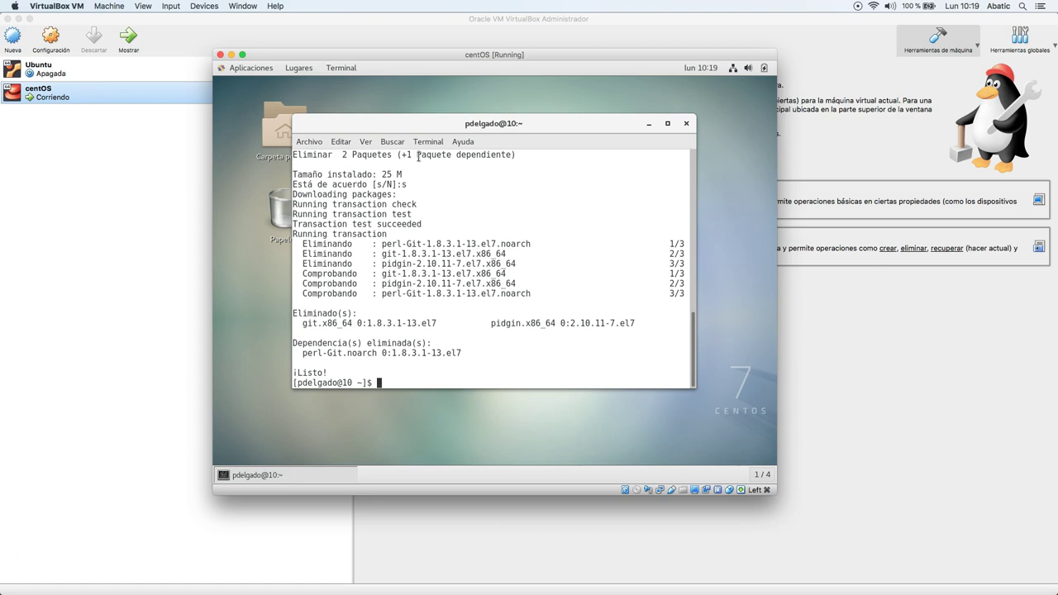
key(Return)
text(piding)
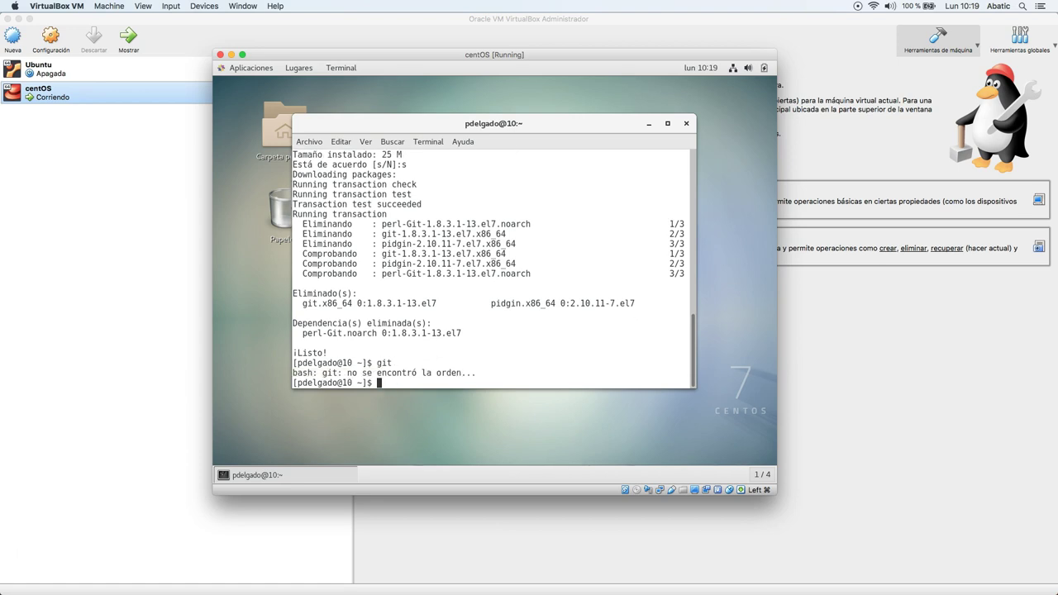
key(Return)
text(clear)
key(Return)
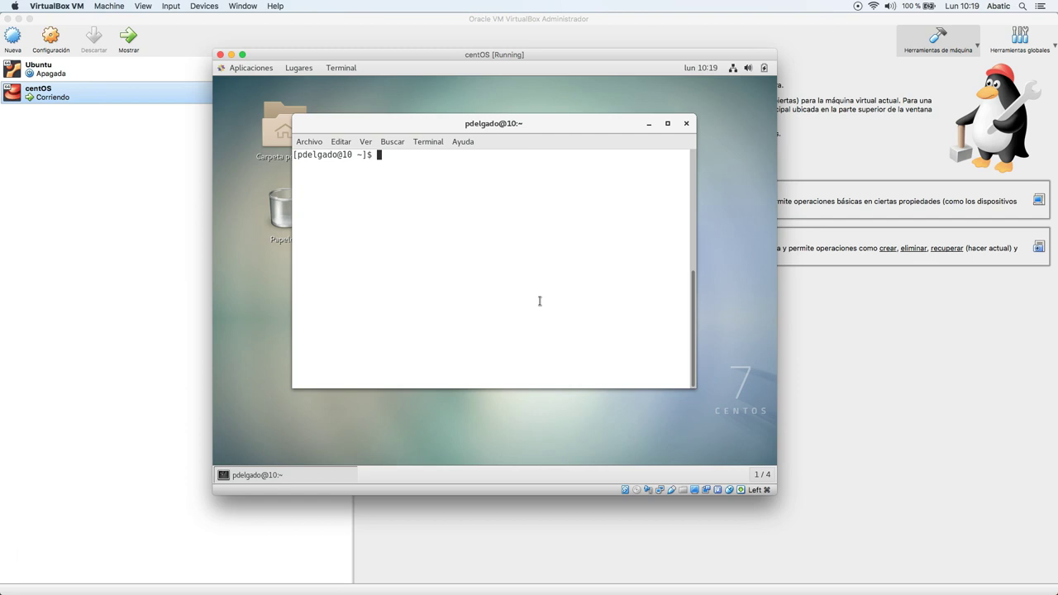
Try to remove the music player with sudo yum remove, writing the package name as JuK.
text(yum)
key(BackSpace)
key(BackSpace)
key(BackSpace)
key(BackSpace)
text(sudo yum remove)
text(JuK)
key(Return)
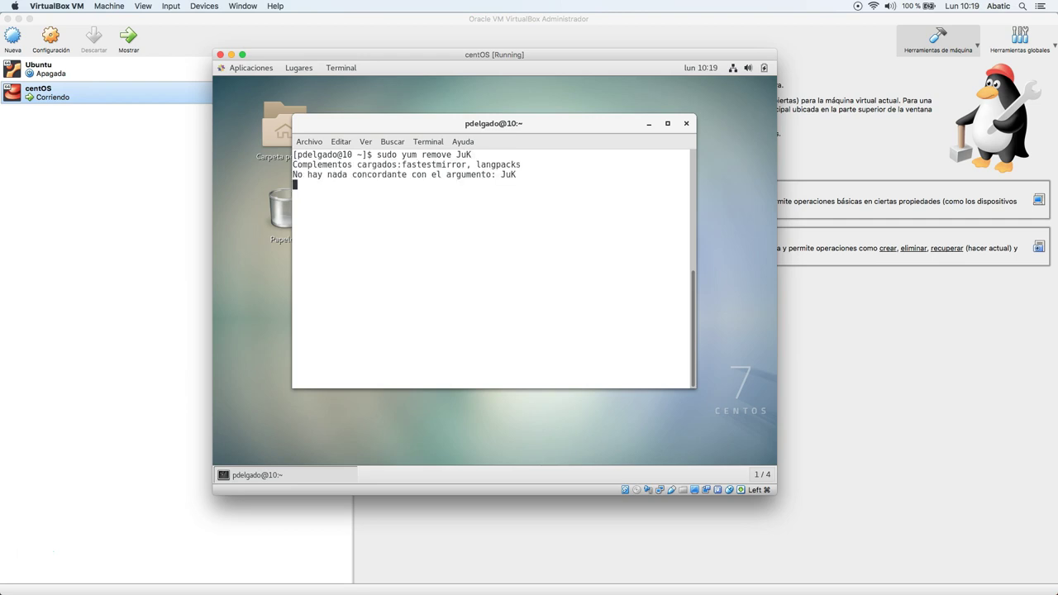
Remove the package with sudo yum remove juk, its name in lowercase, and accept the transaction.
key(Up)
key(BackSpace)
key(BackSpace)
key(BackSpace)
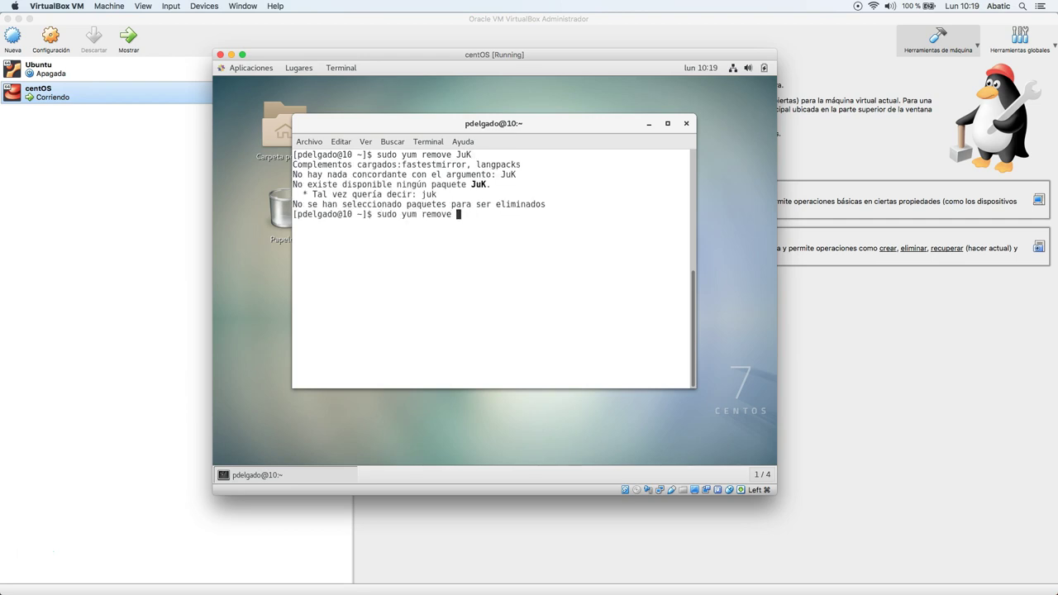
text(juk)
key(Return)
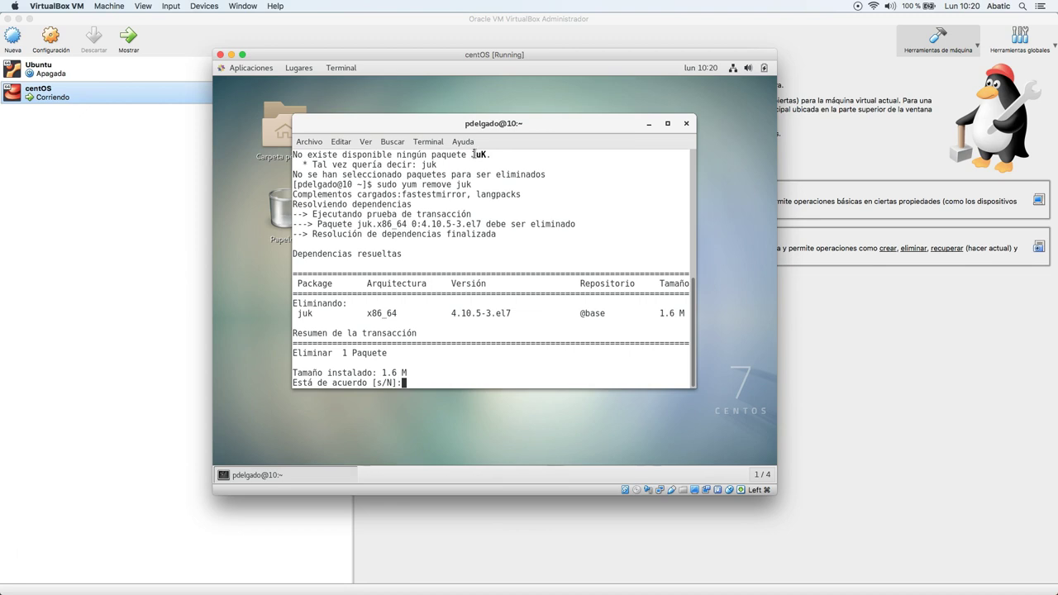
drag(438, 164, 433, 165)
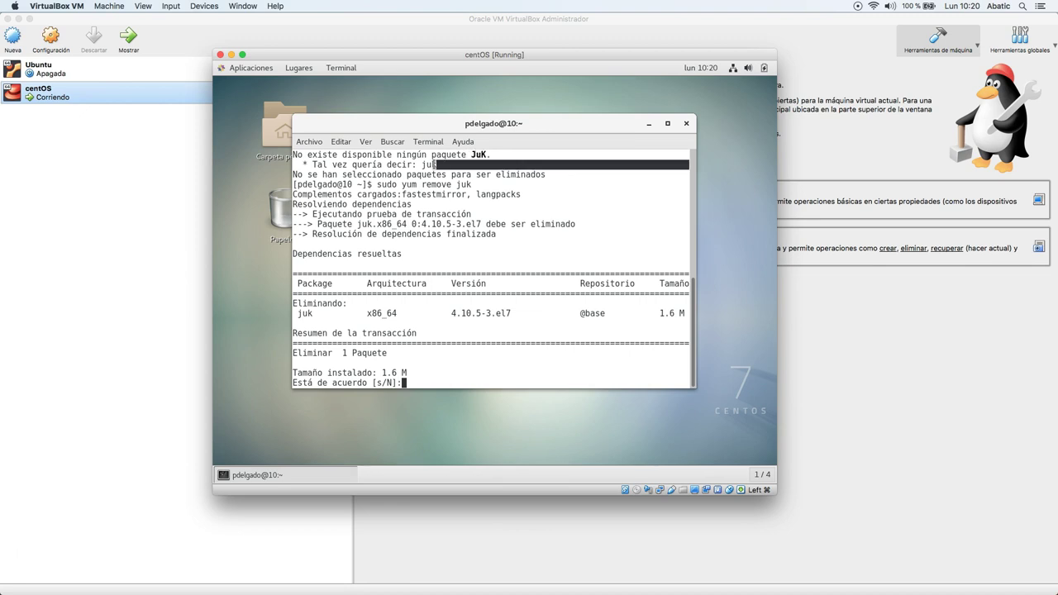
click(426, 165)
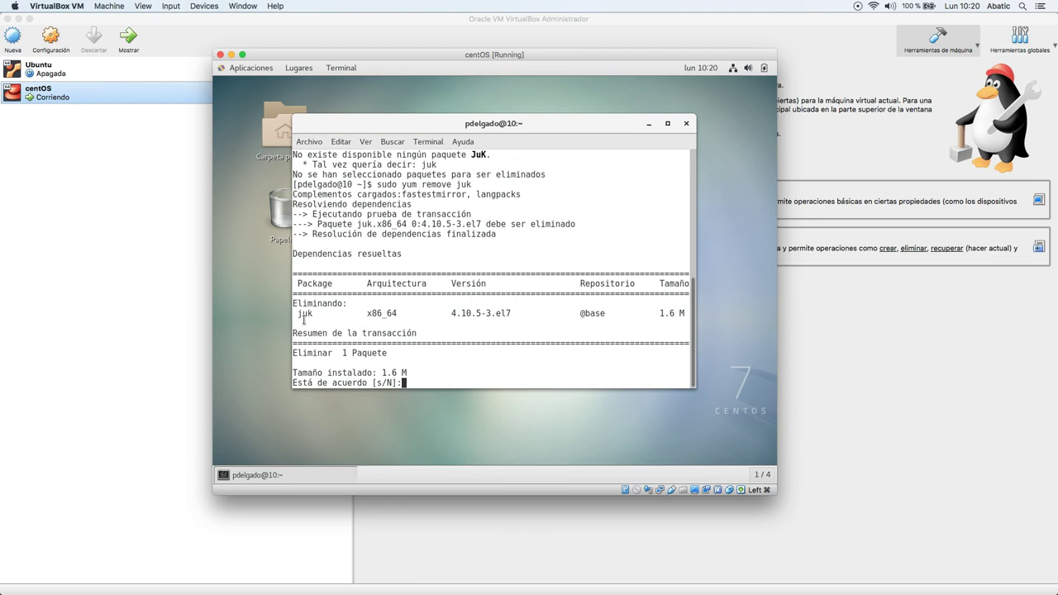
text(s)
key(Return)
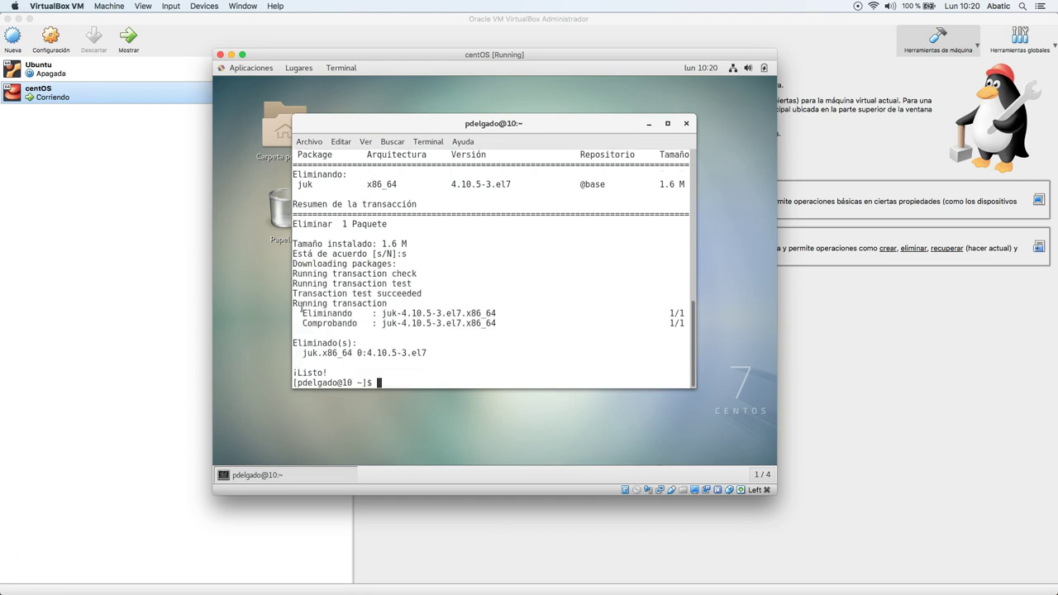
Check the system's Sonido y video applications for JuK, and end the terminal session with exit.
click(256, 69)
mouse_move(304, 226)
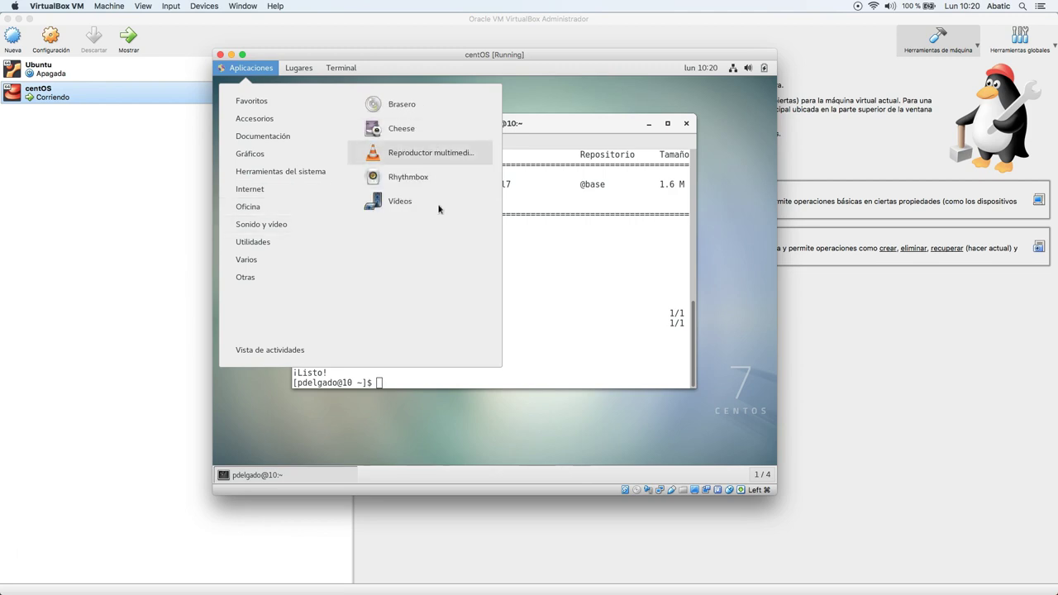
click(600, 314)
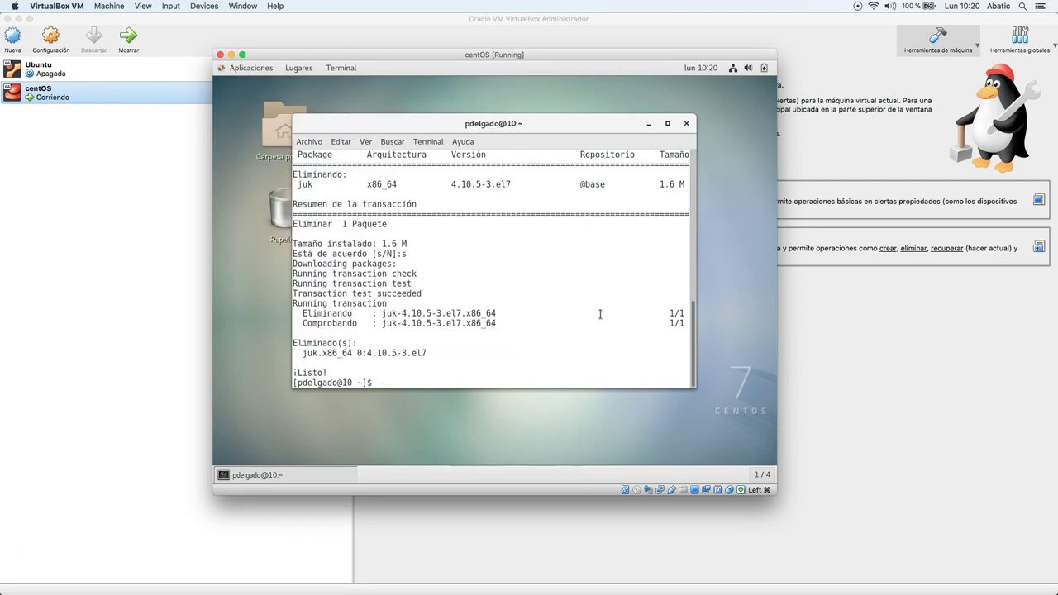
text(exit)
key(Return)
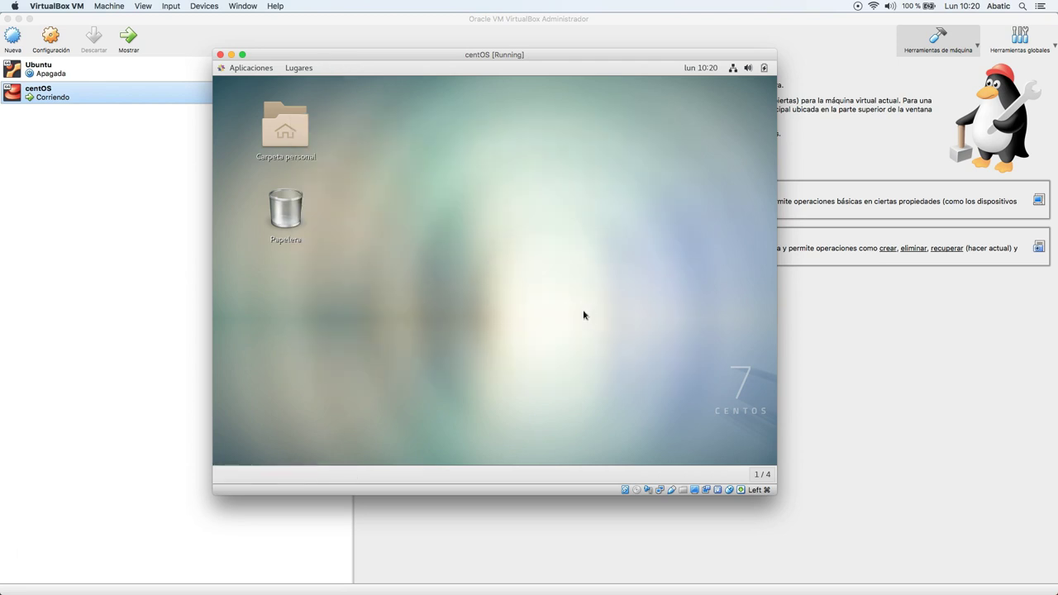